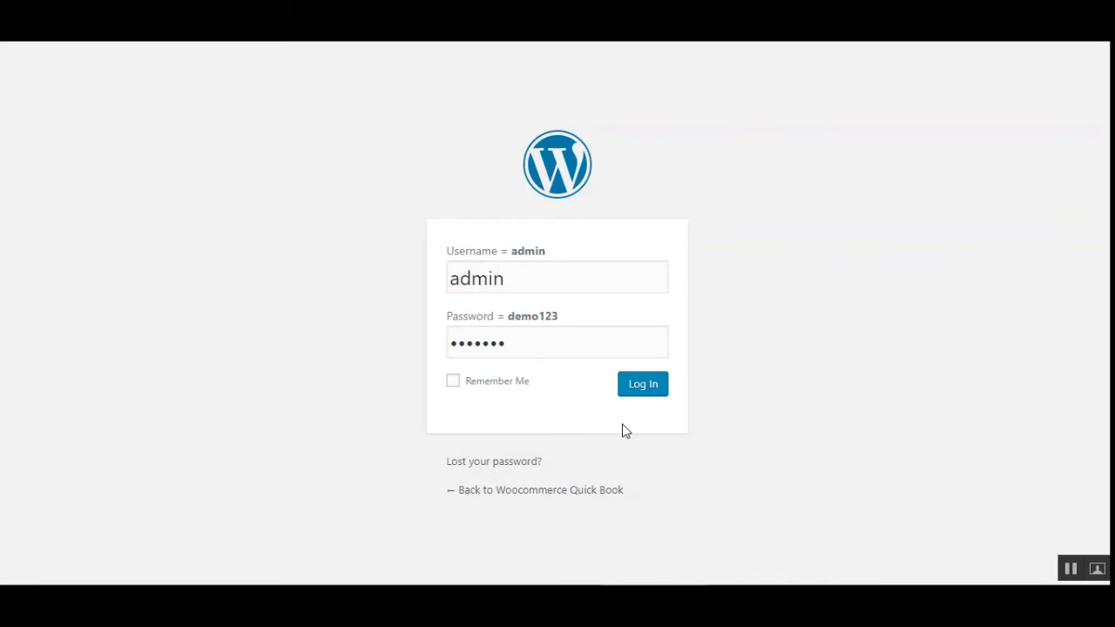
- Log in to the WordPress admin with the prefilled credentials
left_click(643, 386)
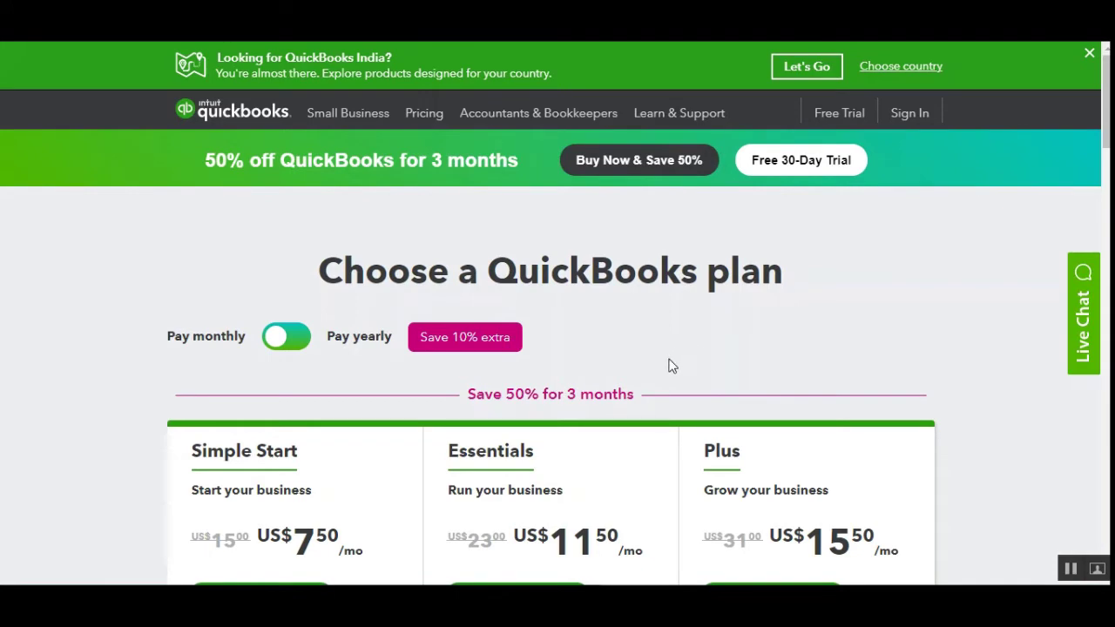
- Look over the Simple Start, Essentials and Plus plans on the QuickBooks pricing page
scroll(671, 368, "down", 4)
scroll(670, 371, "up", 4)
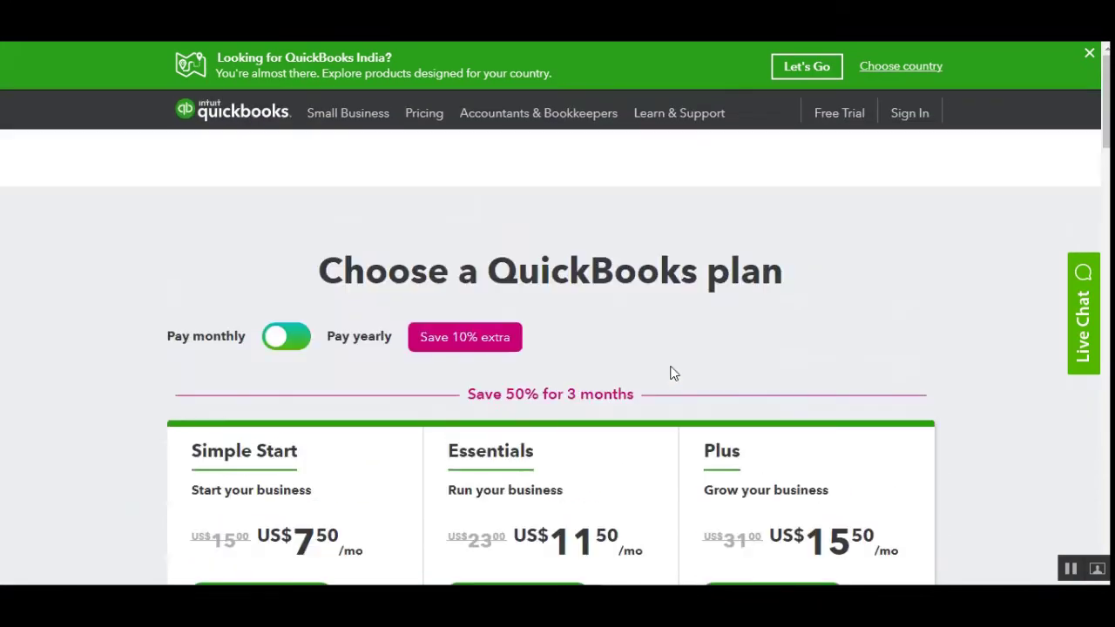
scroll(817, 366, "down", 4)
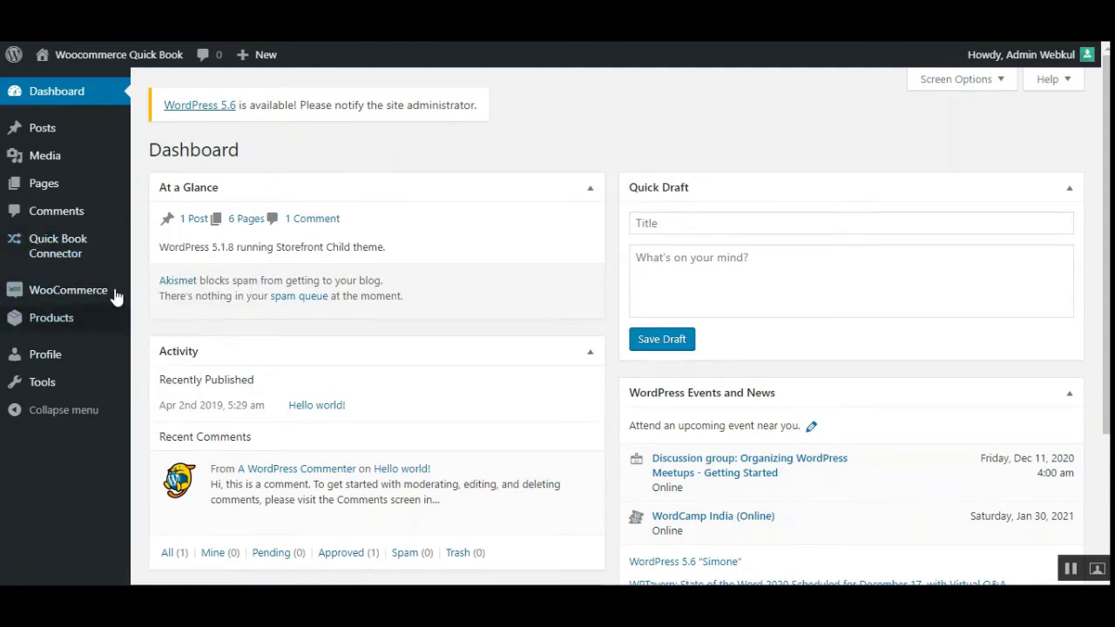
- Open the Quick Book Connector settings page in a new browser tab from the WordPress dashboard
mouse_move(68, 252)
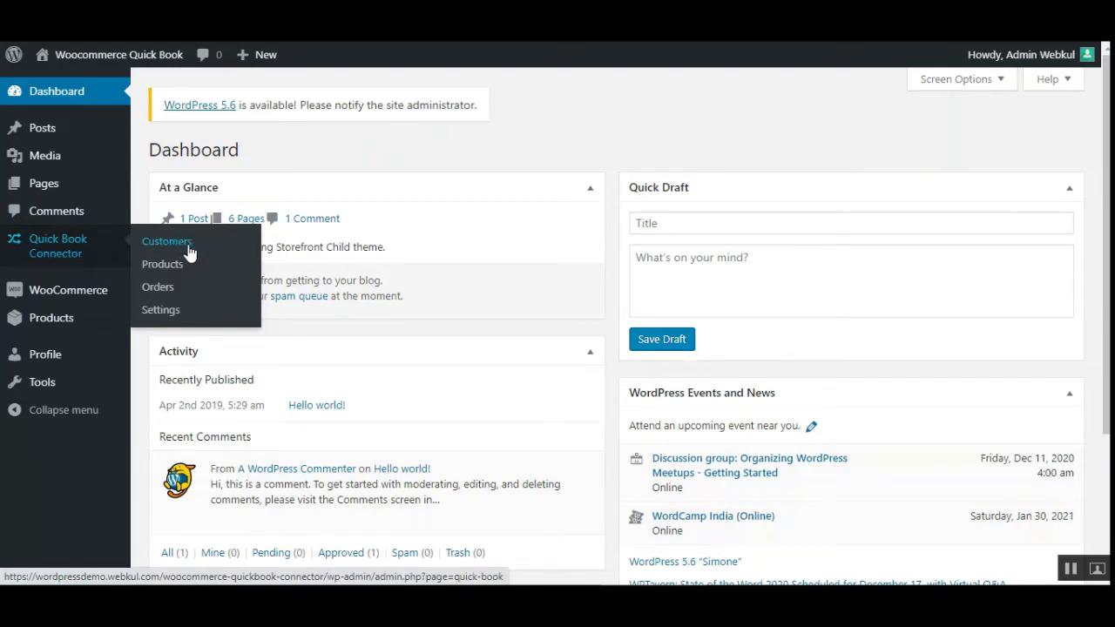
right_click(161, 314)
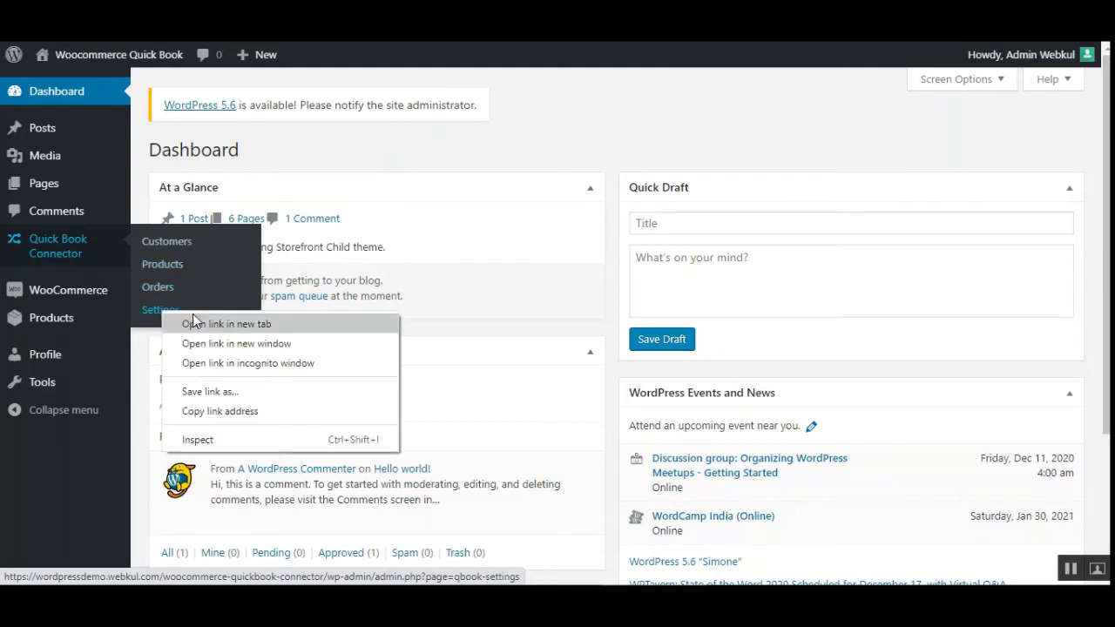
left_click(199, 322)
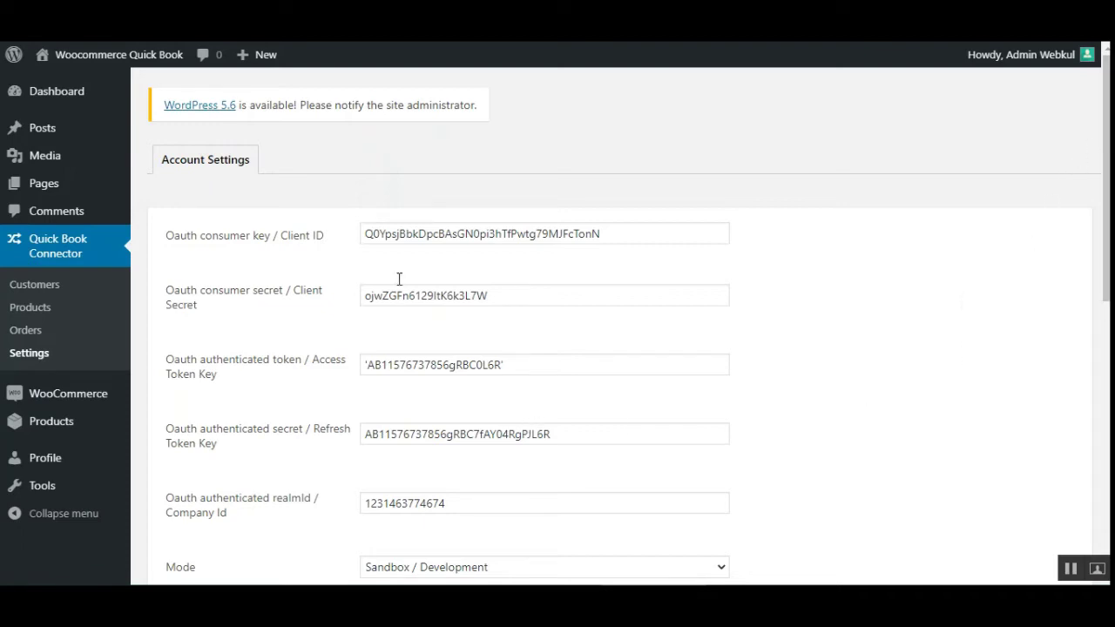
- Review the OAuth client ID and client secret fields in the connector's account settings
left_click_drag(180, 236, 310, 246)
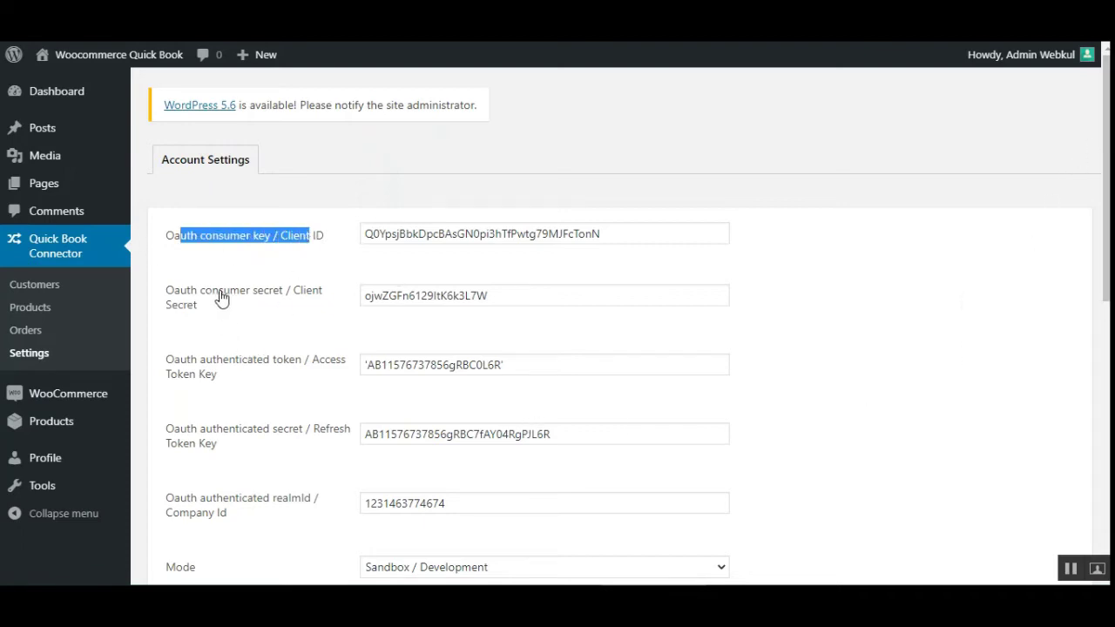
left_click_drag(294, 293, 311, 323)
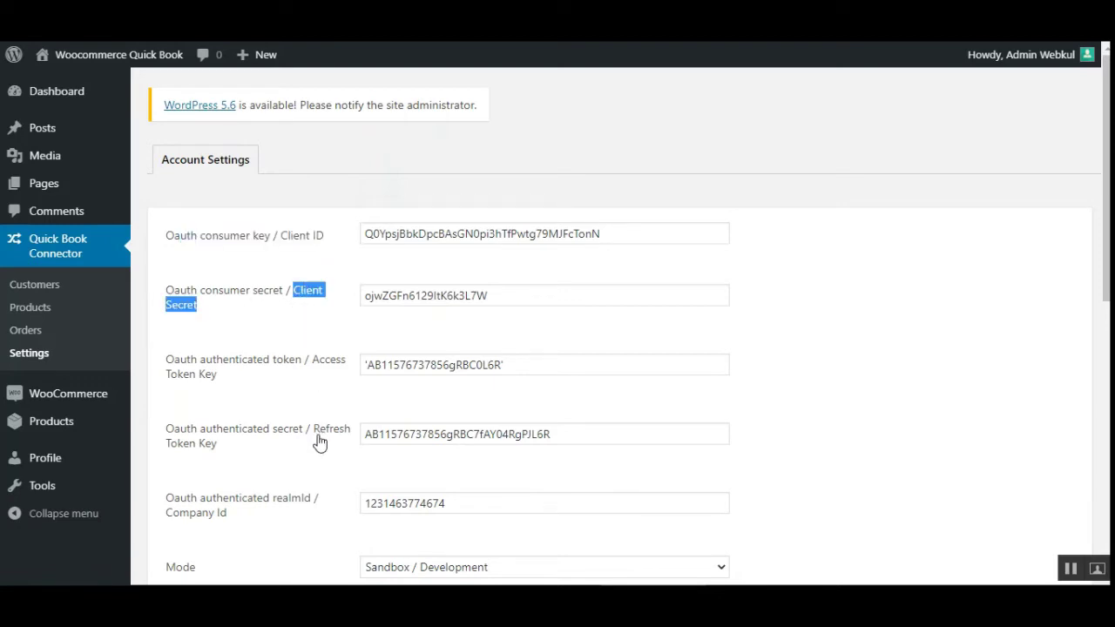
left_click(335, 324)
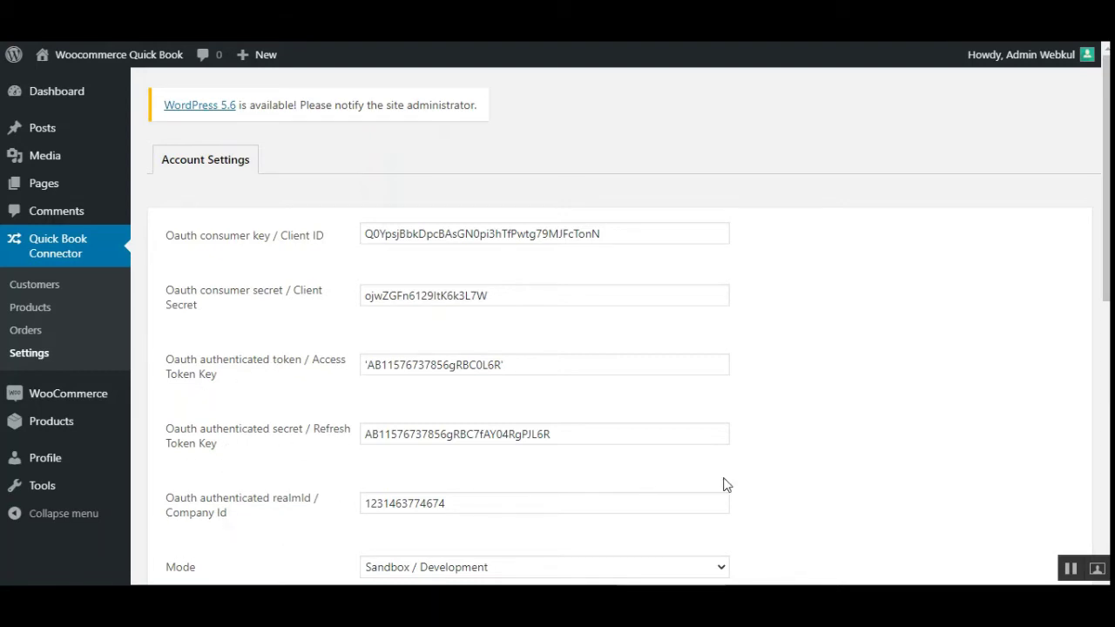
scroll(627, 316, "down", 1)
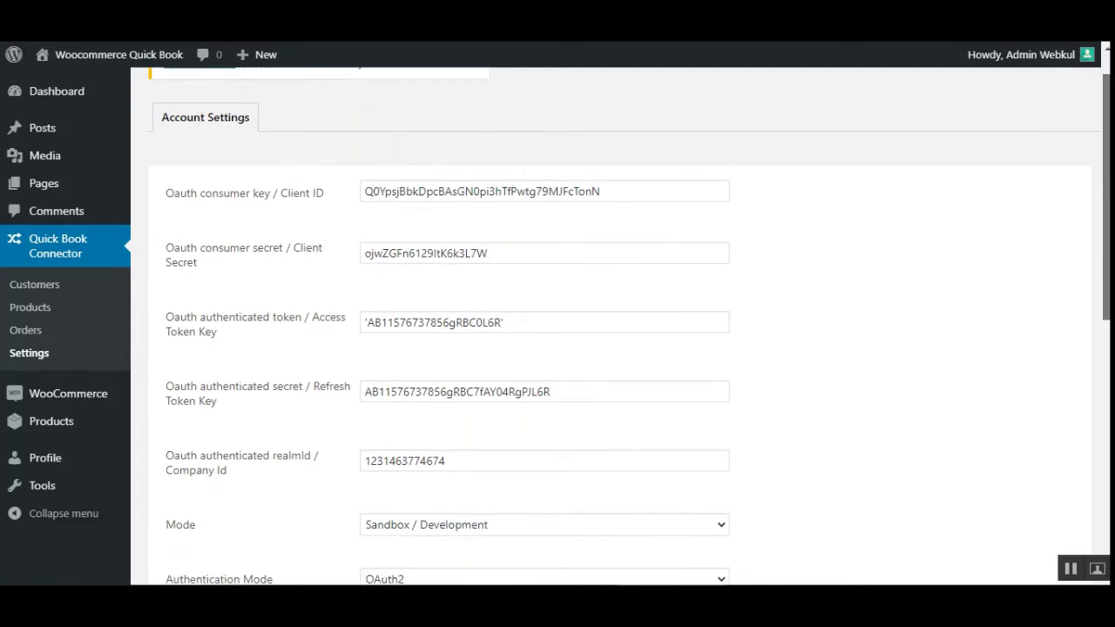
scroll(627, 316, "down", 1)
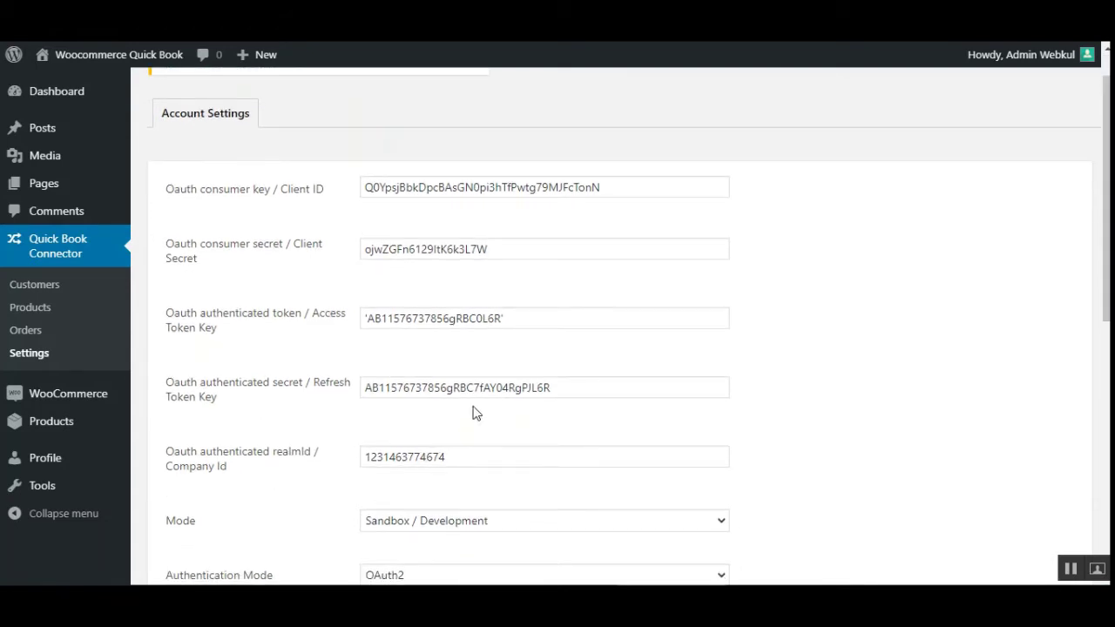
- Examine the client secret, access token, refresh token and company ID fields in the account settings
left_click(515, 252)
left_click(545, 317)
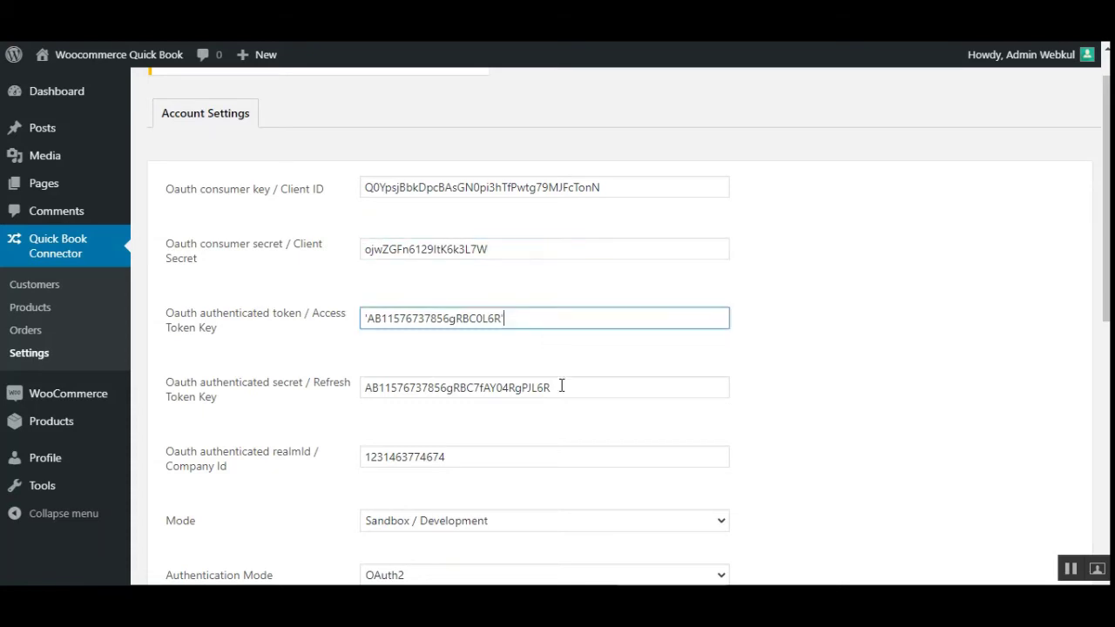
left_click(566, 389)
scroll(568, 395, "down", 2)
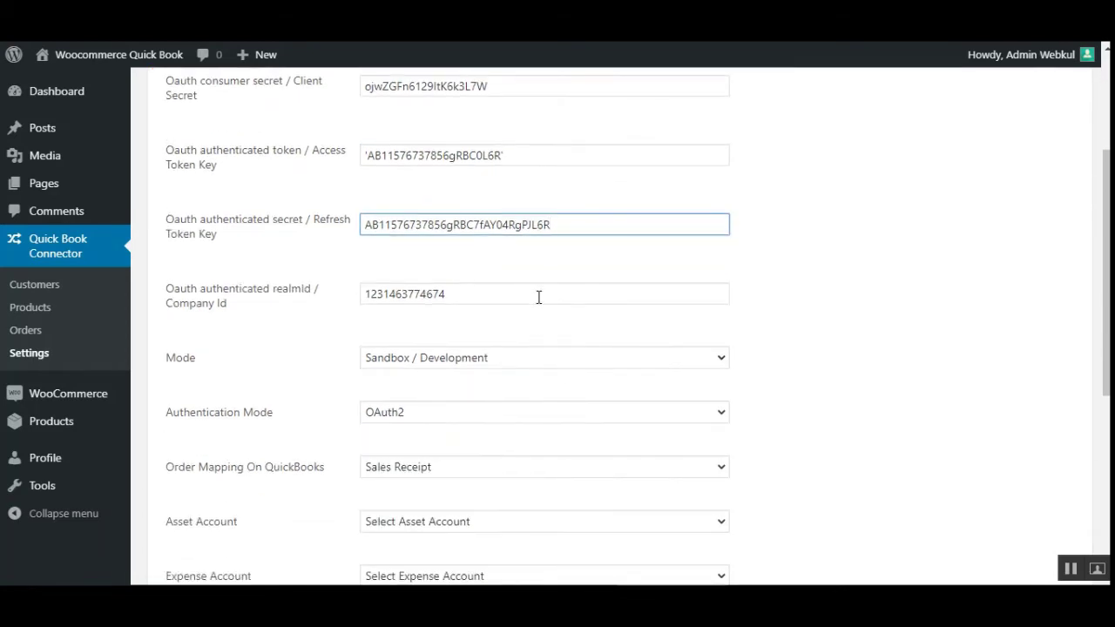
left_click(538, 296)
scroll(519, 339, "up", 2)
left_click(528, 318)
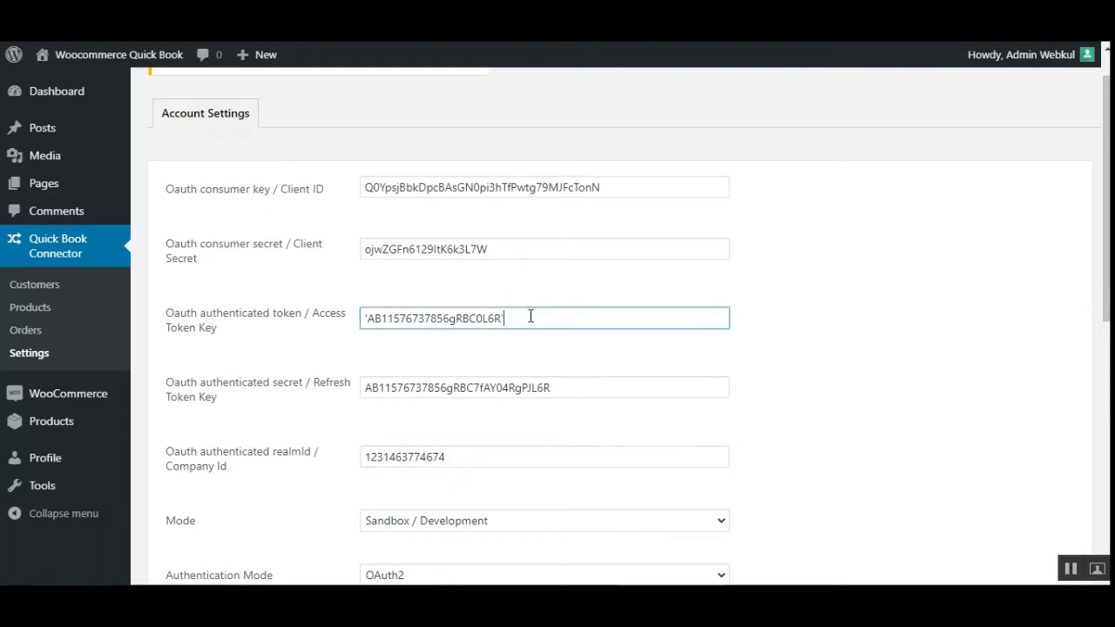
left_click_drag(187, 315, 308, 490)
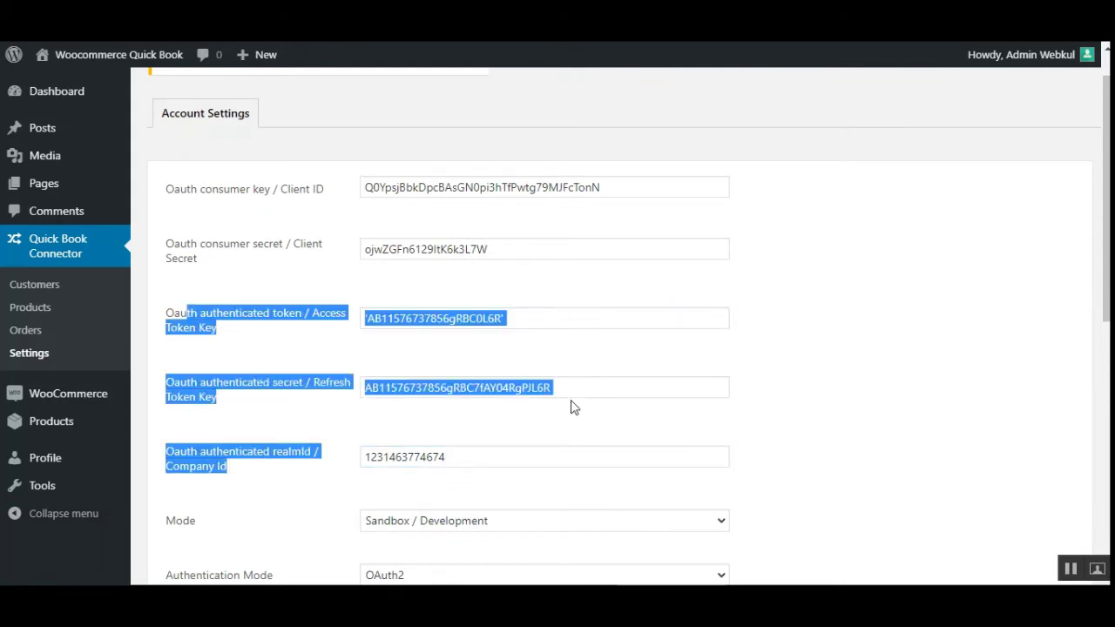
scroll(1100, 271, "down", 1)
left_click(898, 364)
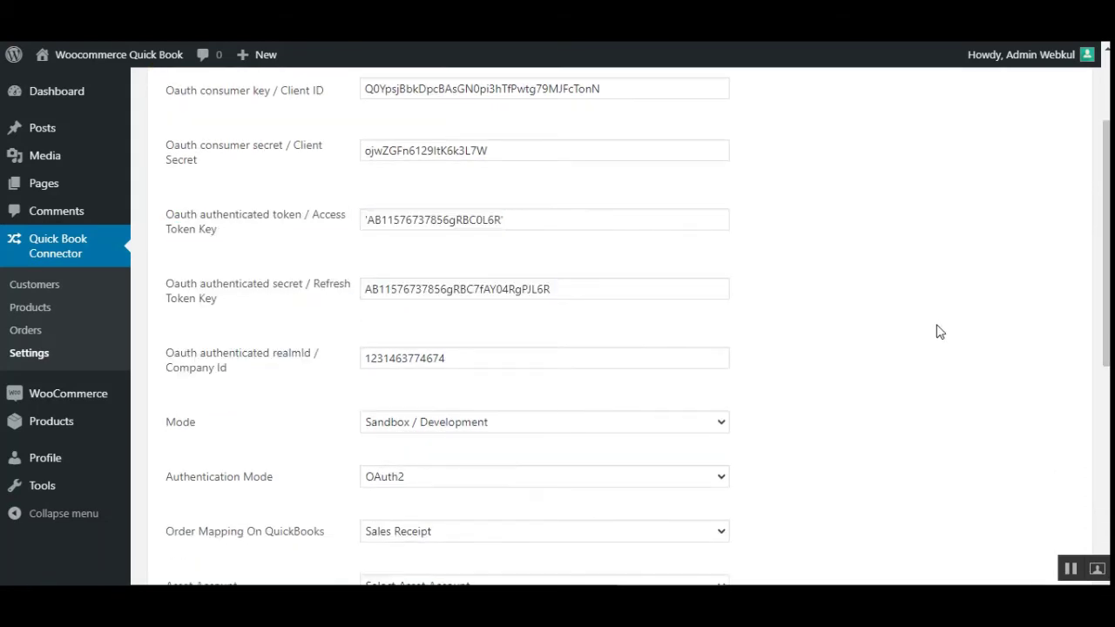
- Choose Sandbox / Development as the connector's mode
scroll(967, 298, "down", 3)
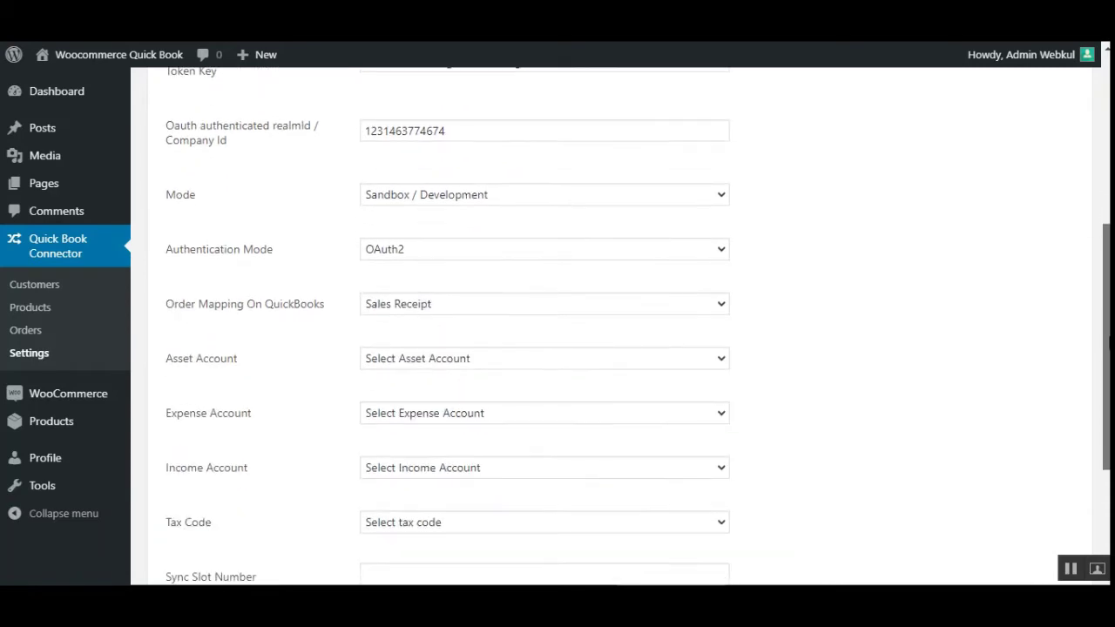
left_click(493, 194)
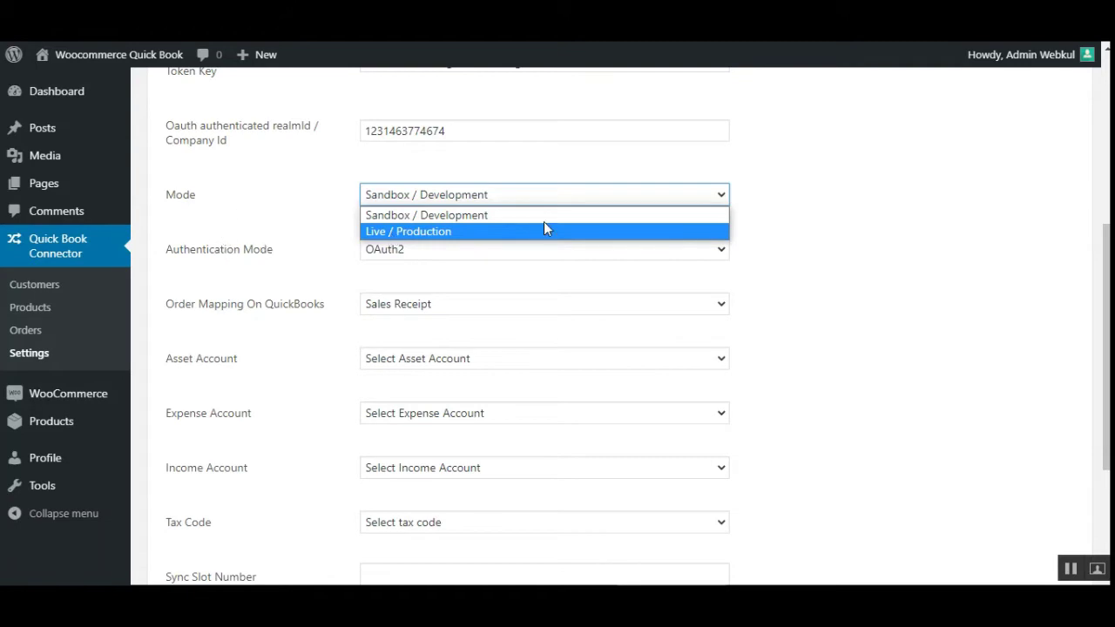
left_click(473, 221)
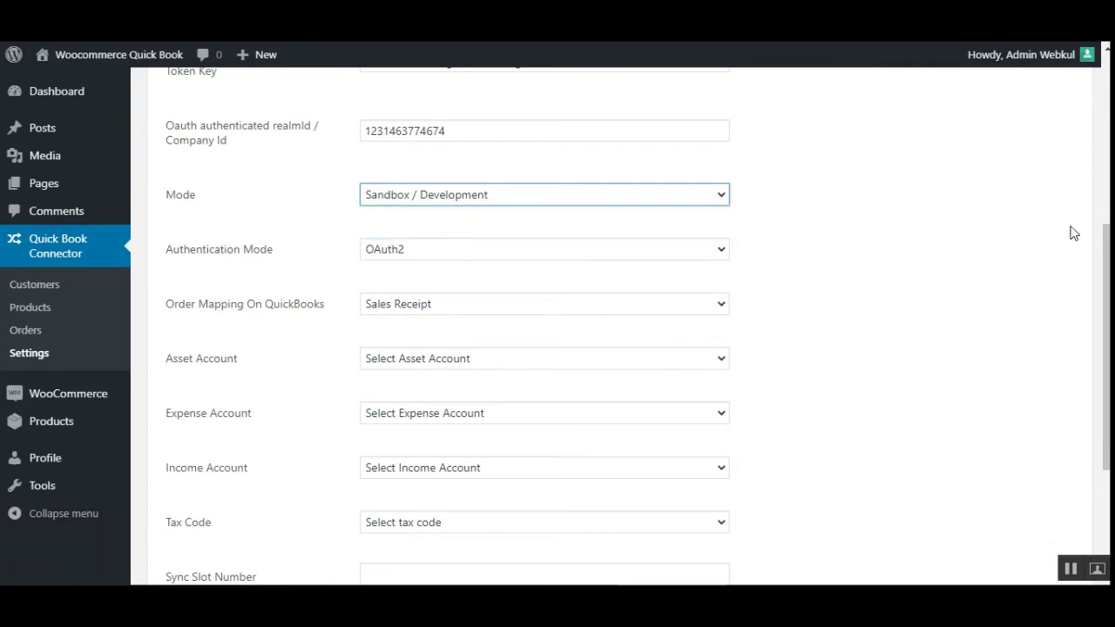
- Examine the options offered for Authentication Mode and for Order Mapping On QuickBooks
scroll(1105, 236, "down", 1)
scroll(929, 311, "down", 2)
left_click_drag(196, 187, 390, 277)
left_click(581, 187)
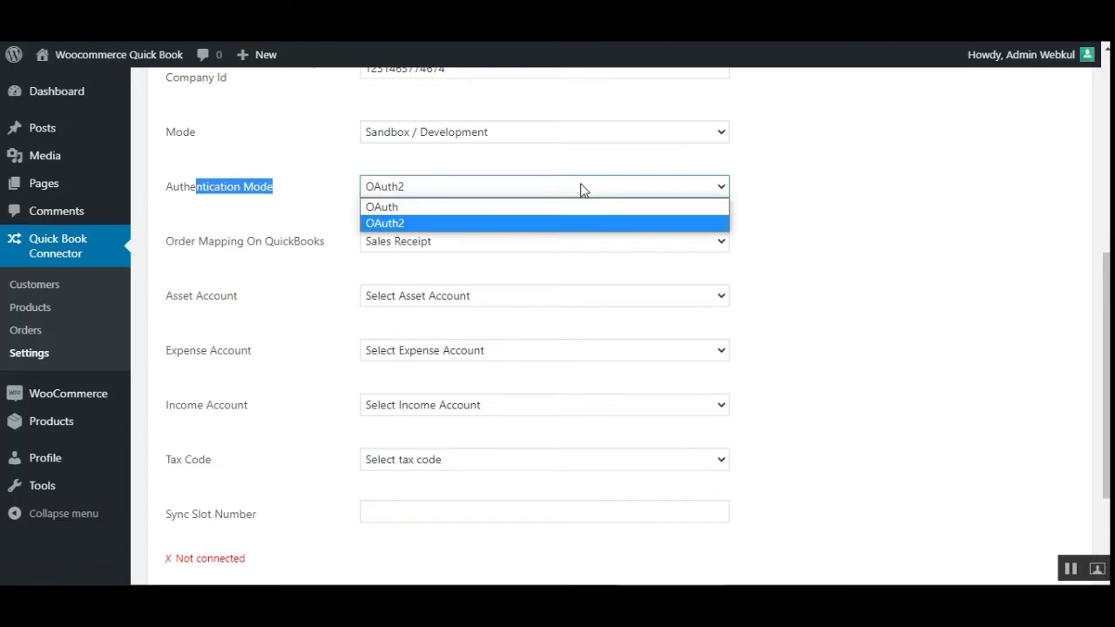
left_click(791, 224)
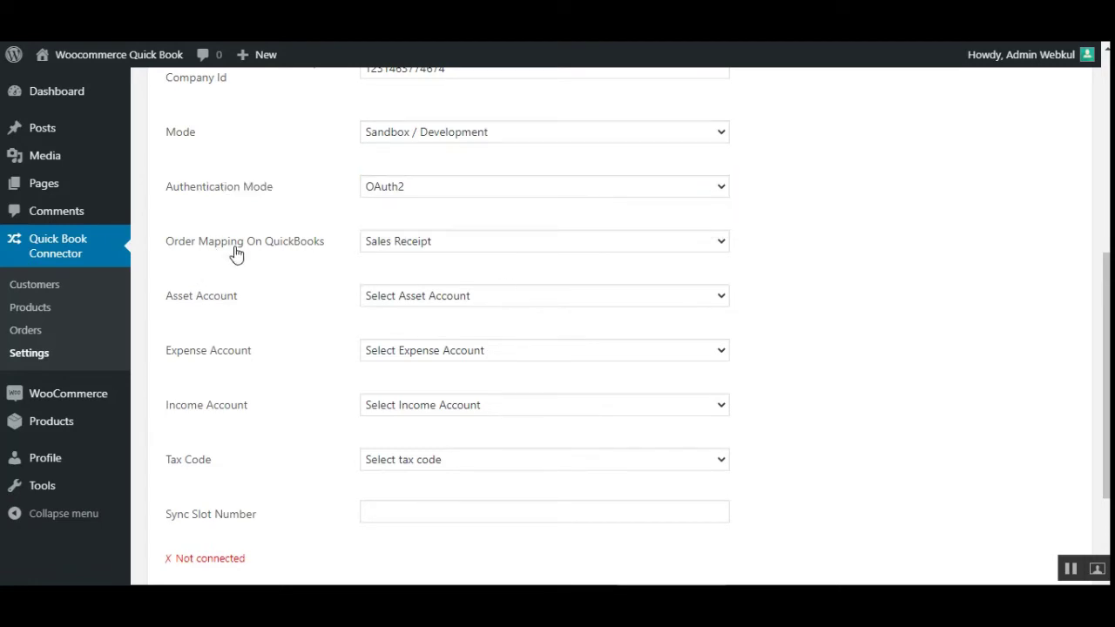
left_click(480, 244)
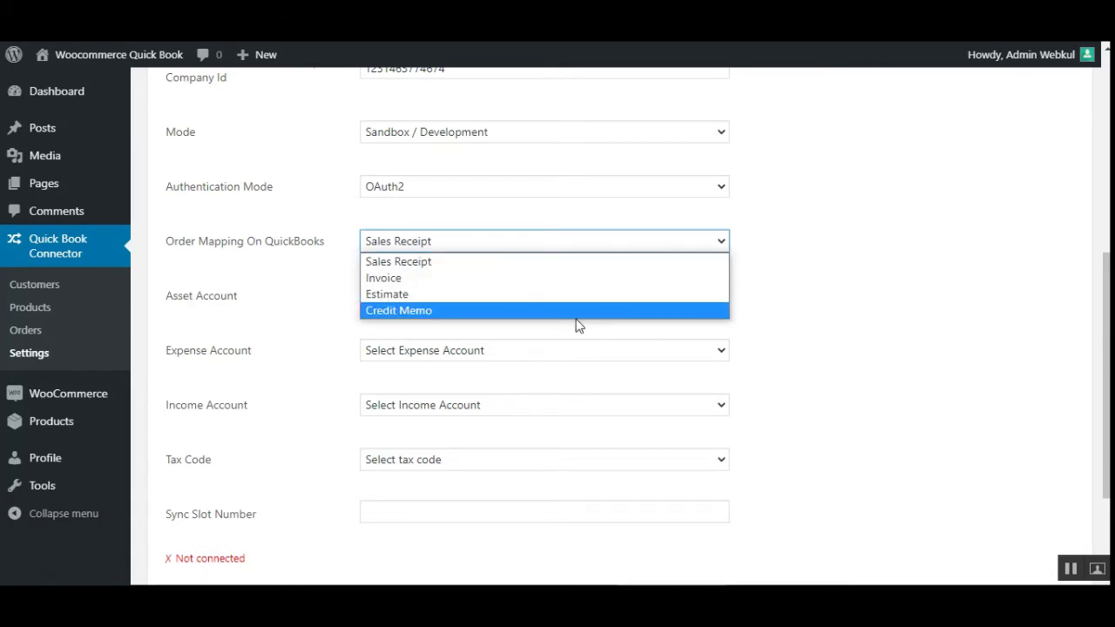
left_click(898, 258)
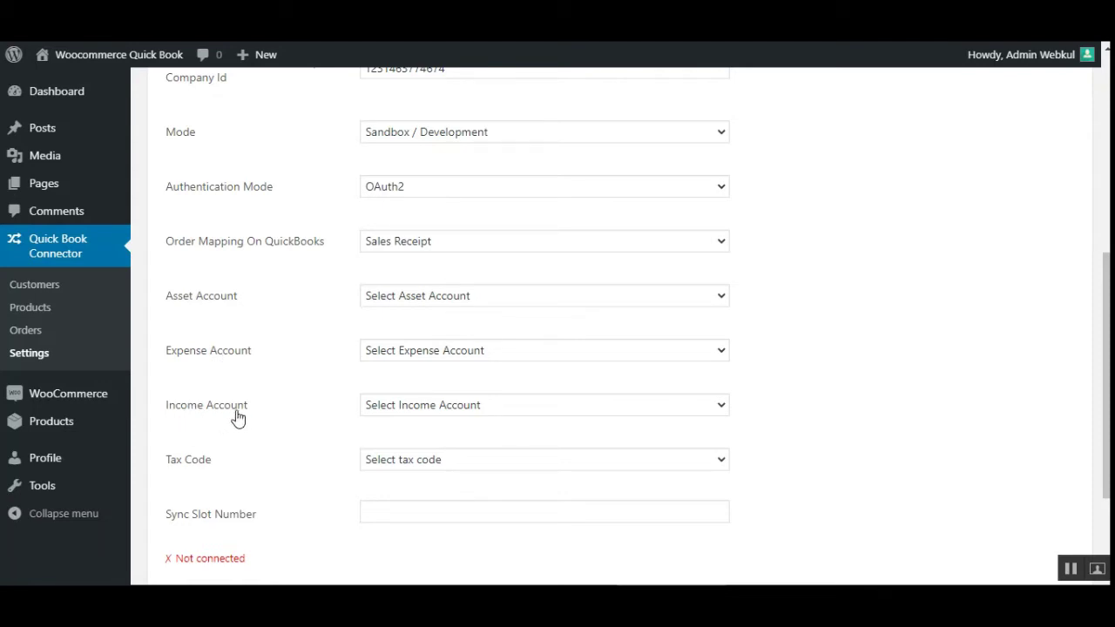
- Check the choices available for the asset account and the expense account
left_click(585, 298)
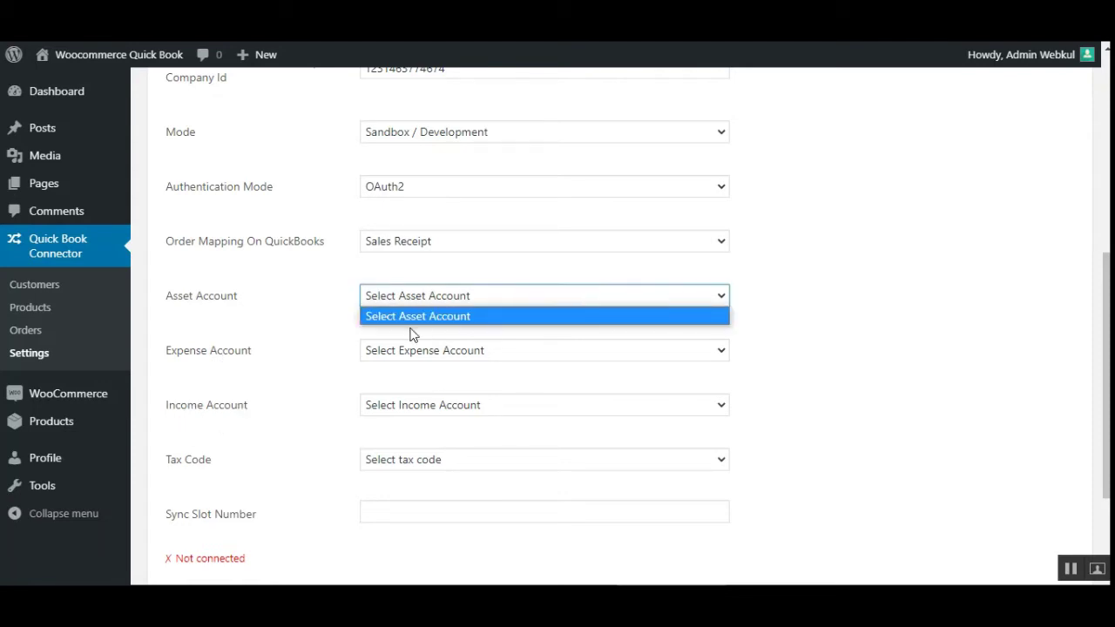
left_click(866, 324)
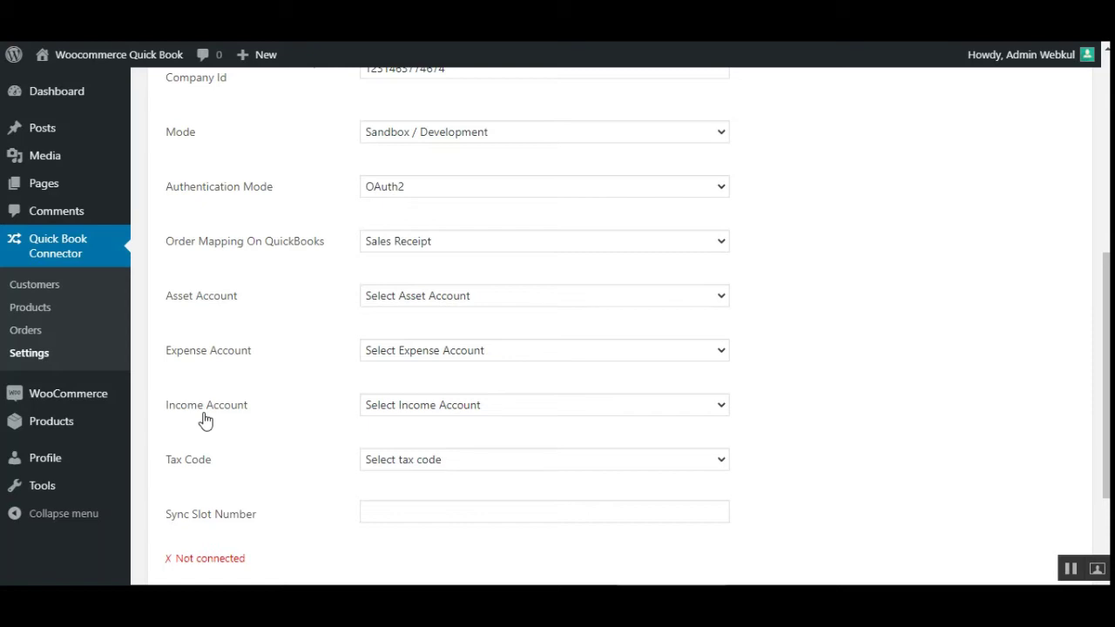
left_click(468, 301)
left_click(468, 302)
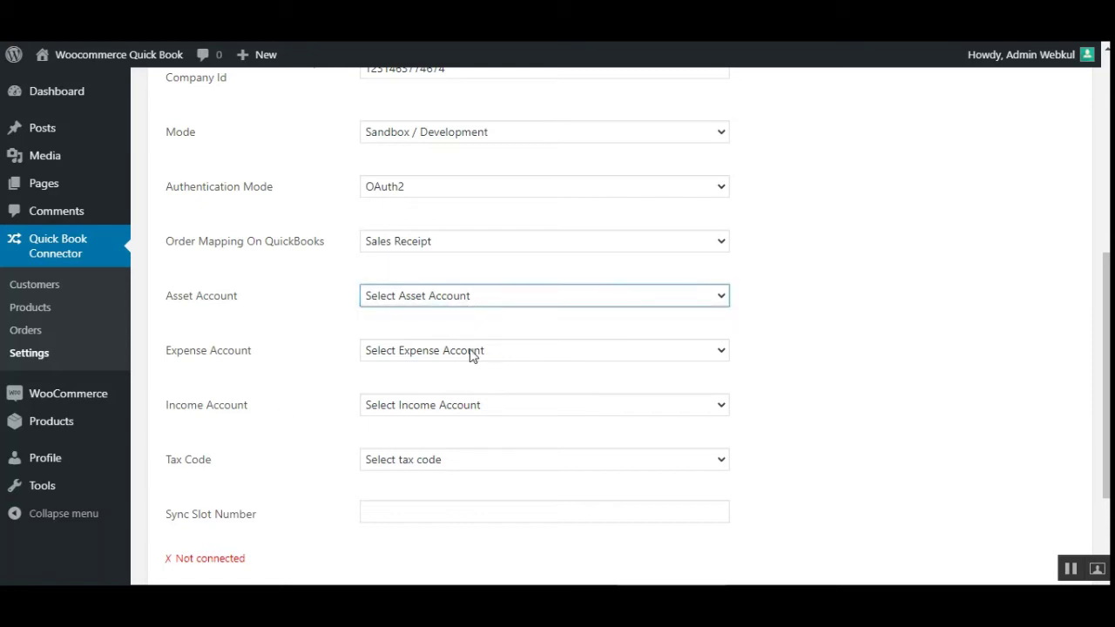
left_click(470, 351)
left_click(465, 370)
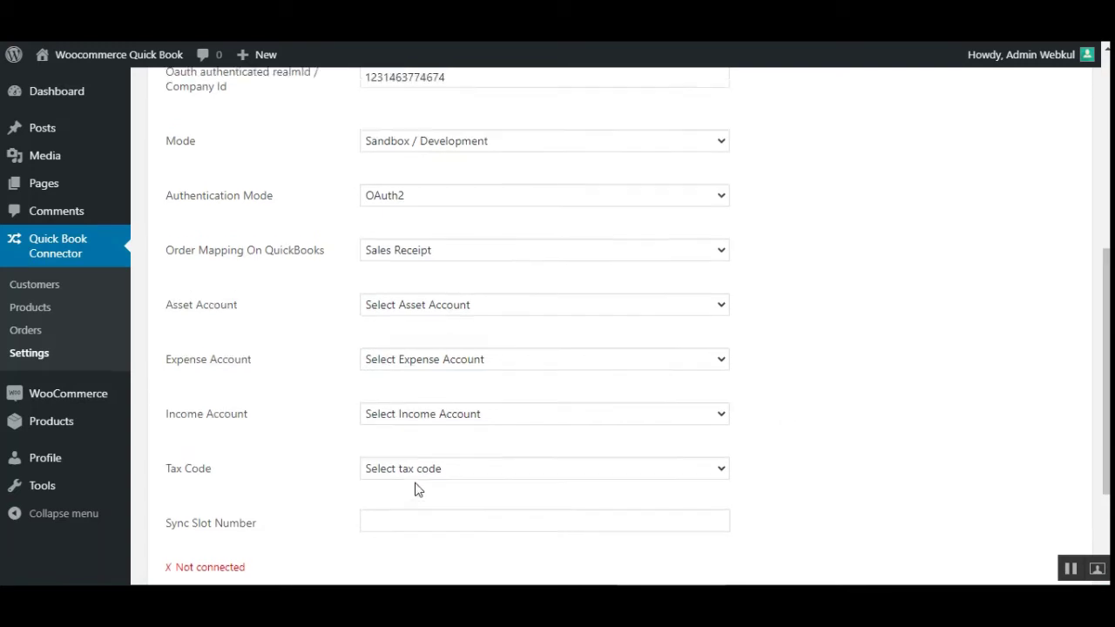
- Check the available tax code choices and inspect the Sync Slot Number field
scroll(427, 397, "down", 2)
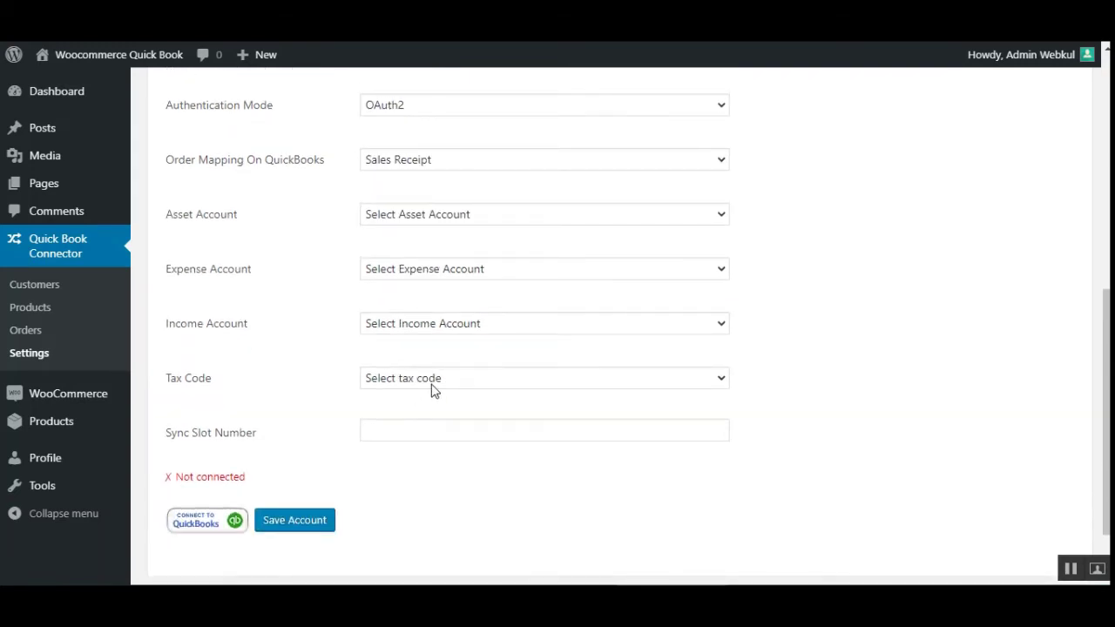
left_click(431, 385)
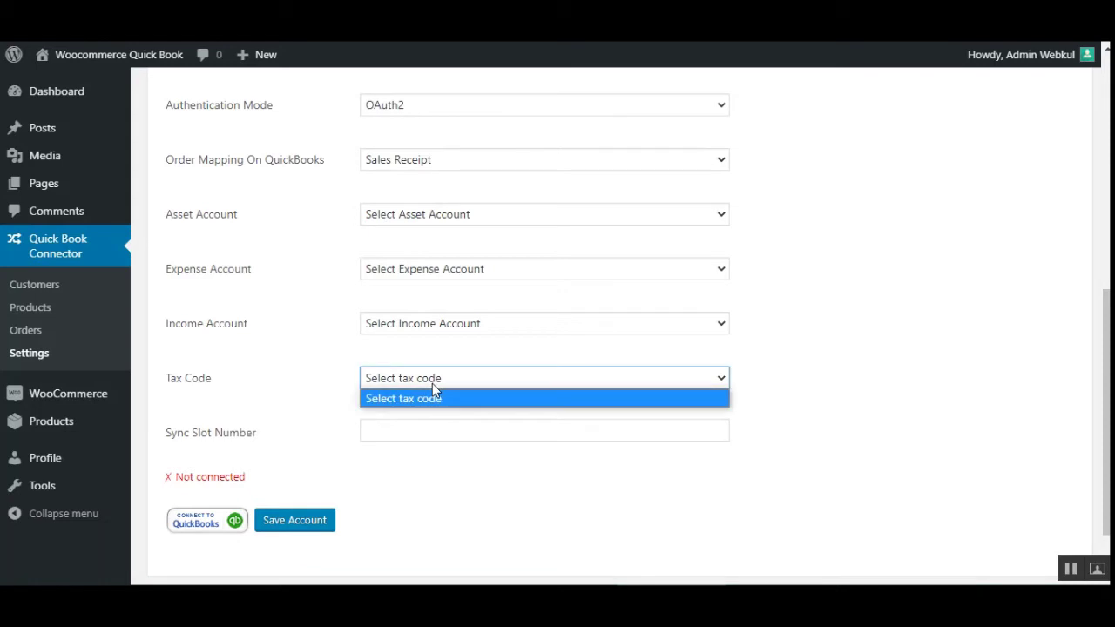
left_click(806, 391)
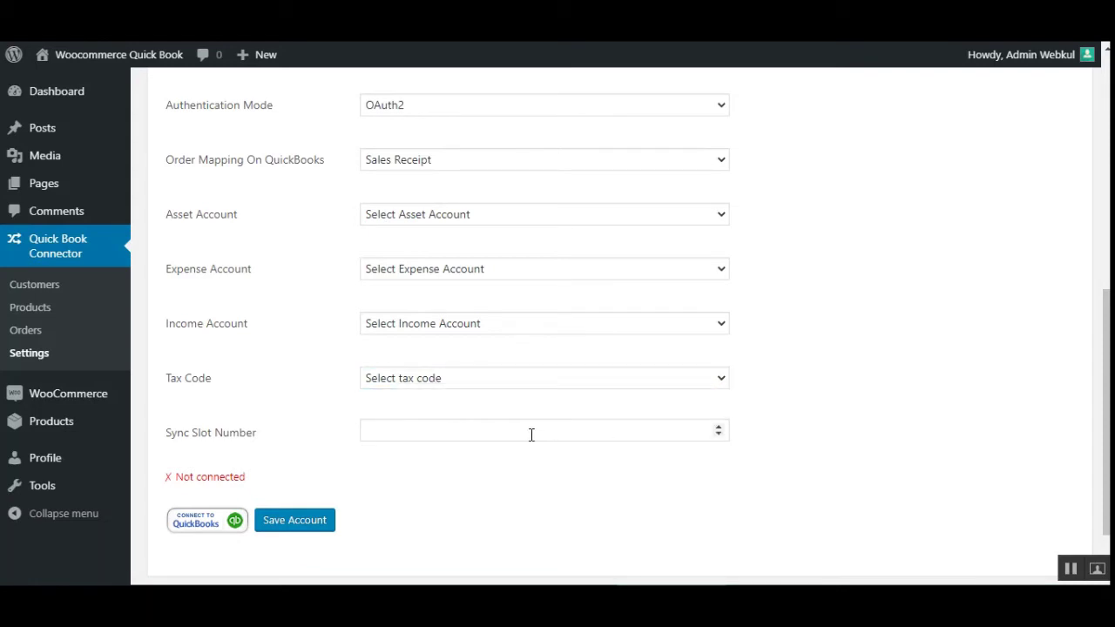
left_click(488, 433)
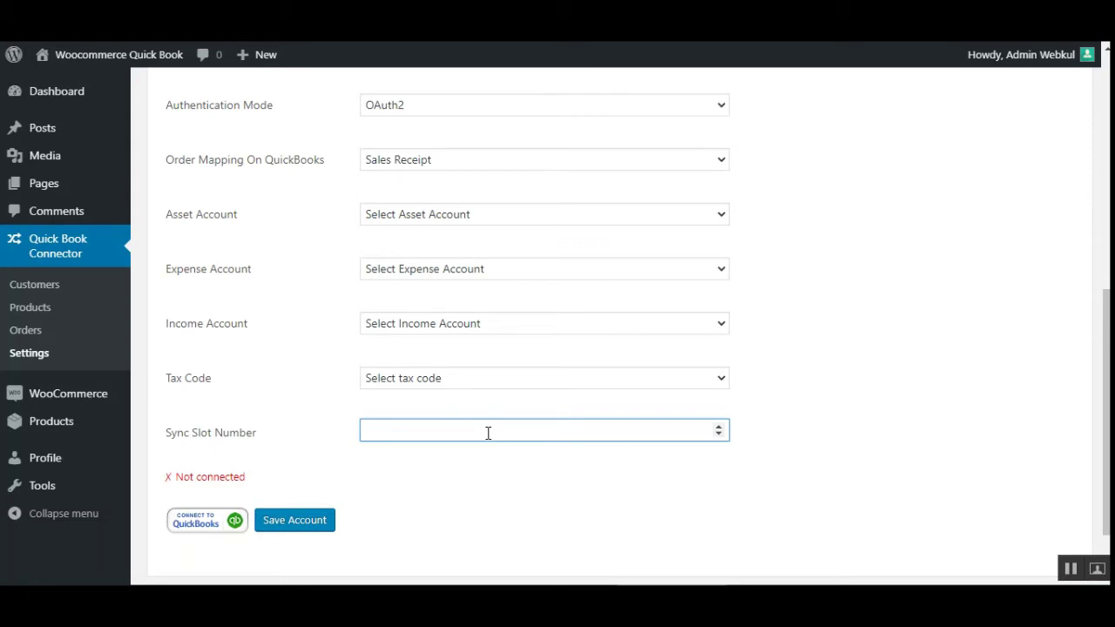
left_click(789, 427)
- Check the QuickBooks connection status and recheck the OAuth token and company ID fields before going back to the save option
scroll(418, 517, "down", 1)
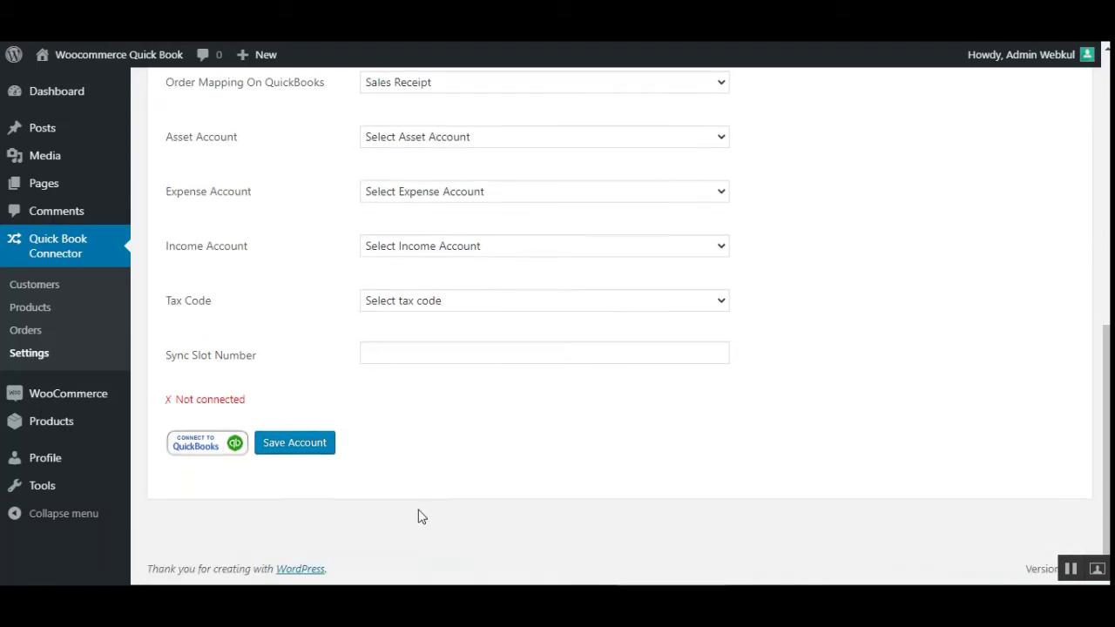
left_click_drag(174, 402, 240, 400)
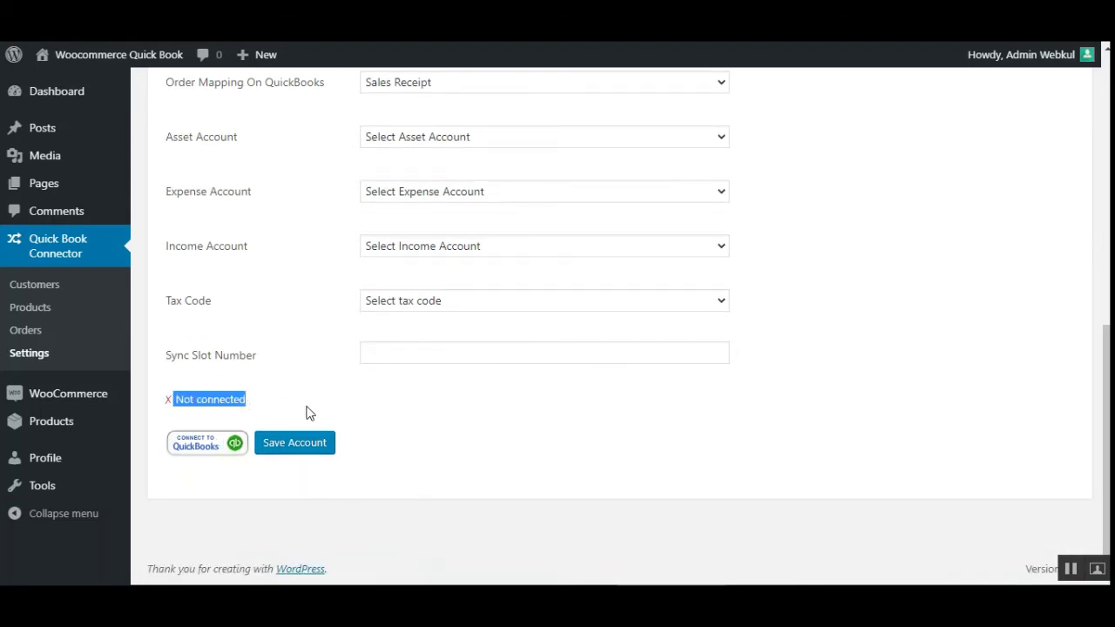
scroll(331, 418, "up", 6)
left_click_drag(185, 257, 250, 414)
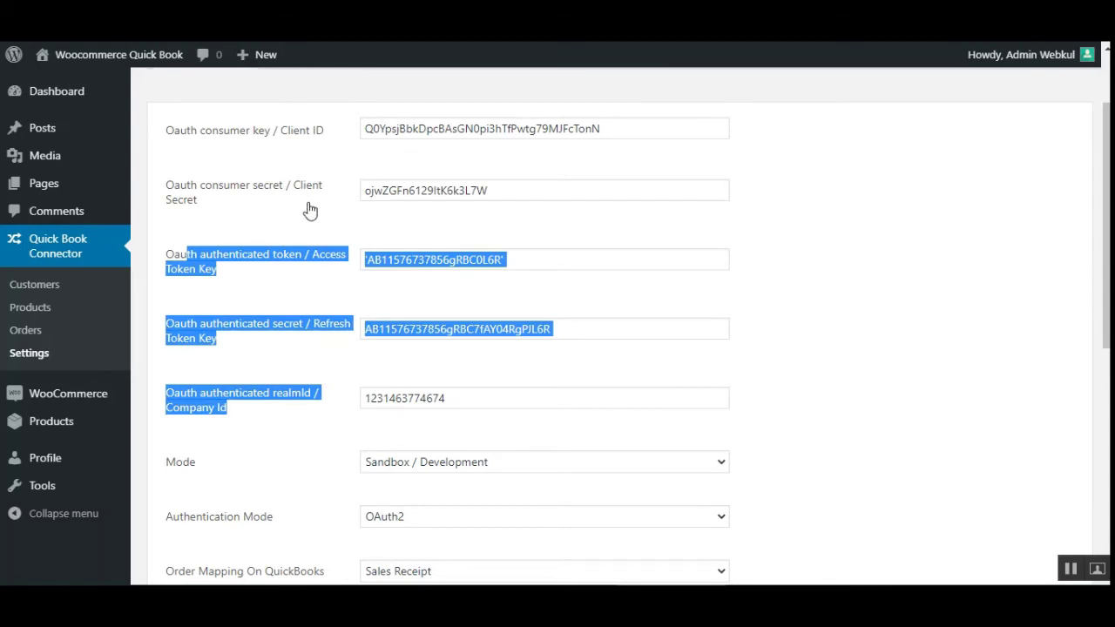
scroll(386, 436, "down", 5)
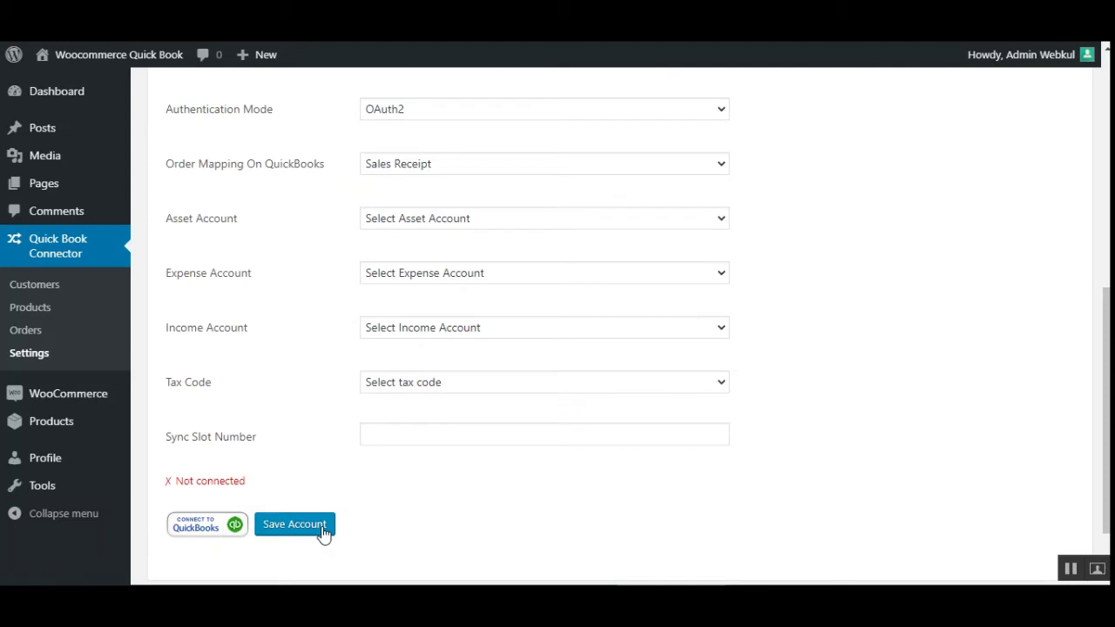
- Start the connection to QuickBooks and review the Intuit sign-in form
left_click(218, 531)
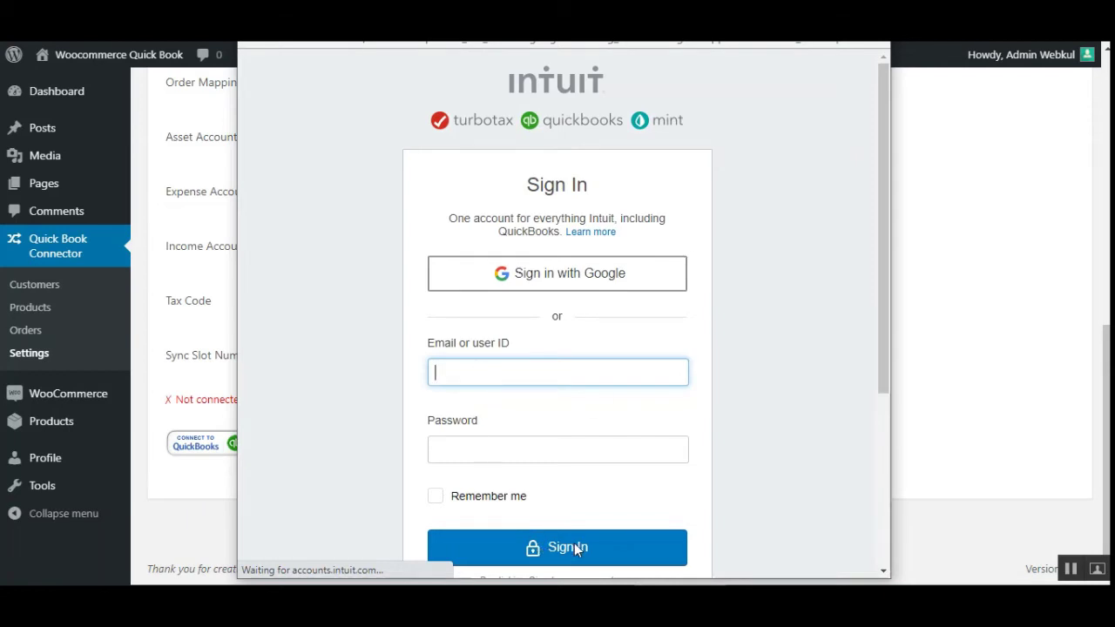
scroll(574, 543, "down", 2)
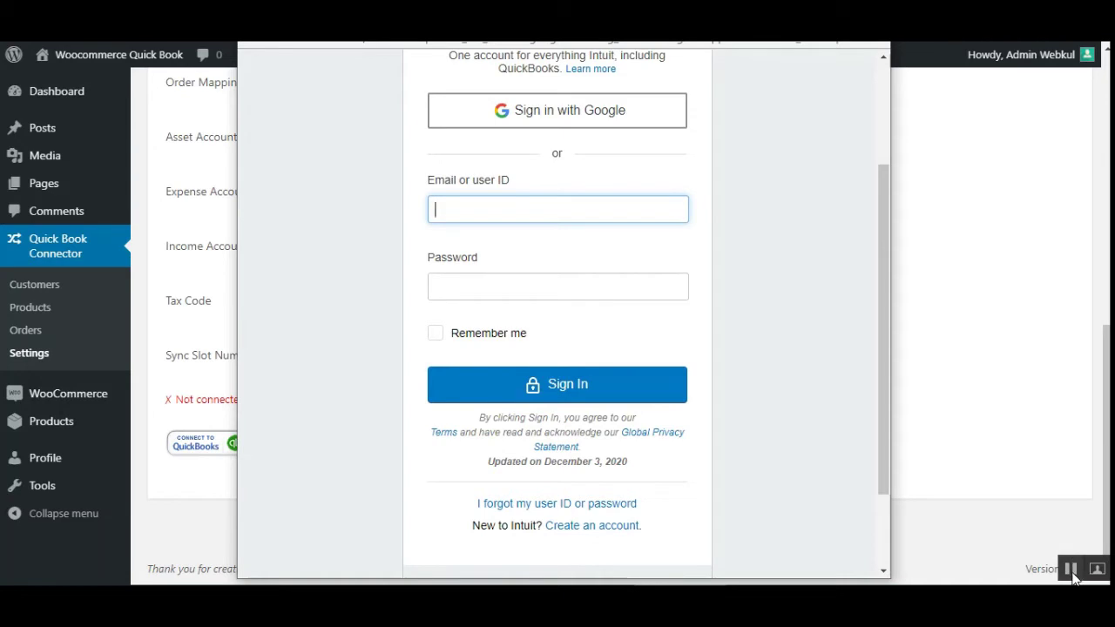
left_click(691, 552)
left_click(598, 399)
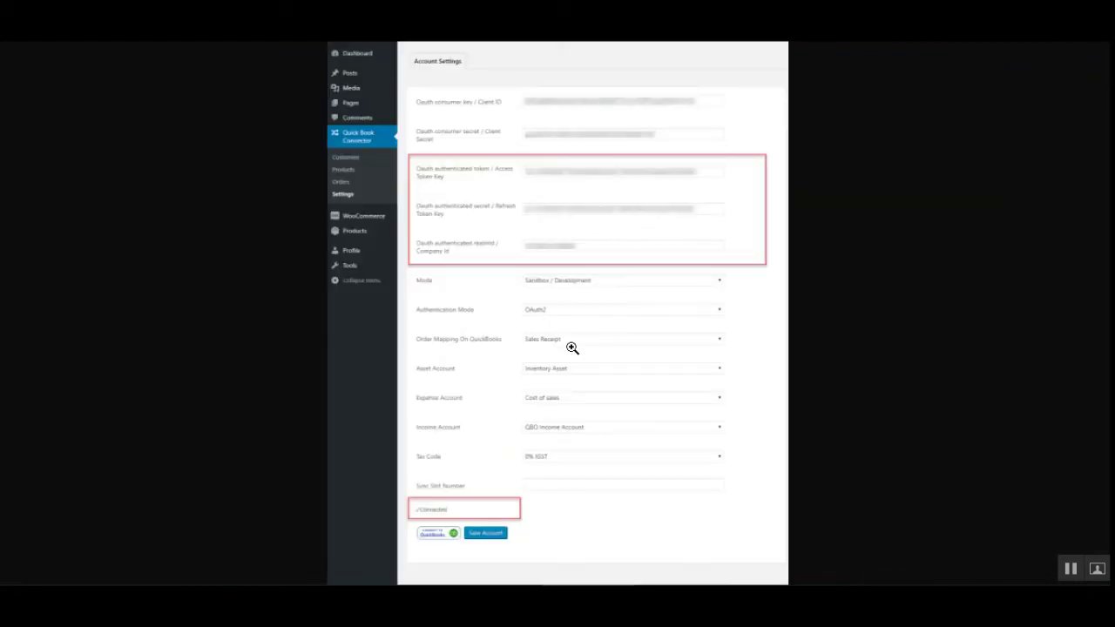
- Enlarge the example screenshot of the connected account settings and examine the OAuth token, company ID and connection status fields
left_click(571, 347)
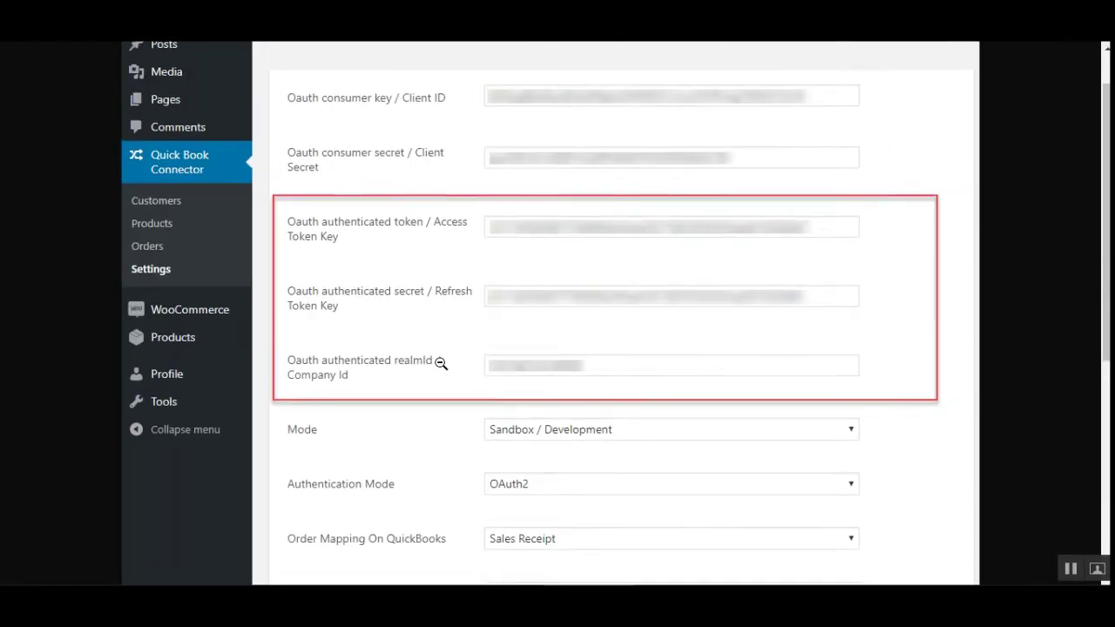
scroll(440, 366, "up", 3)
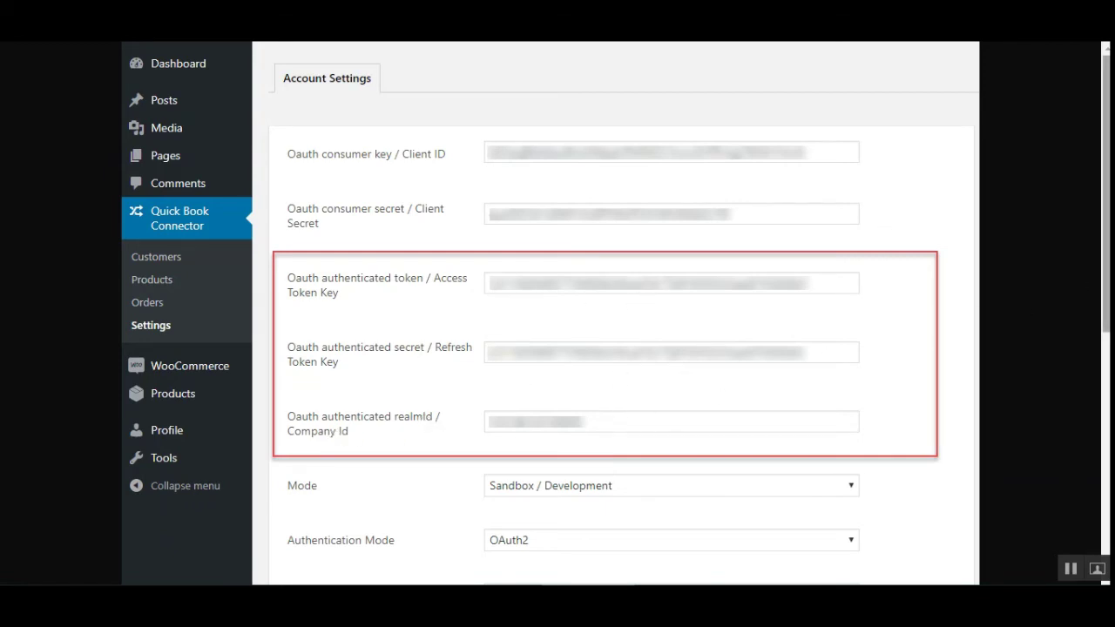
scroll(1106, 296, "down", 5)
scroll(1106, 297, "down", 4)
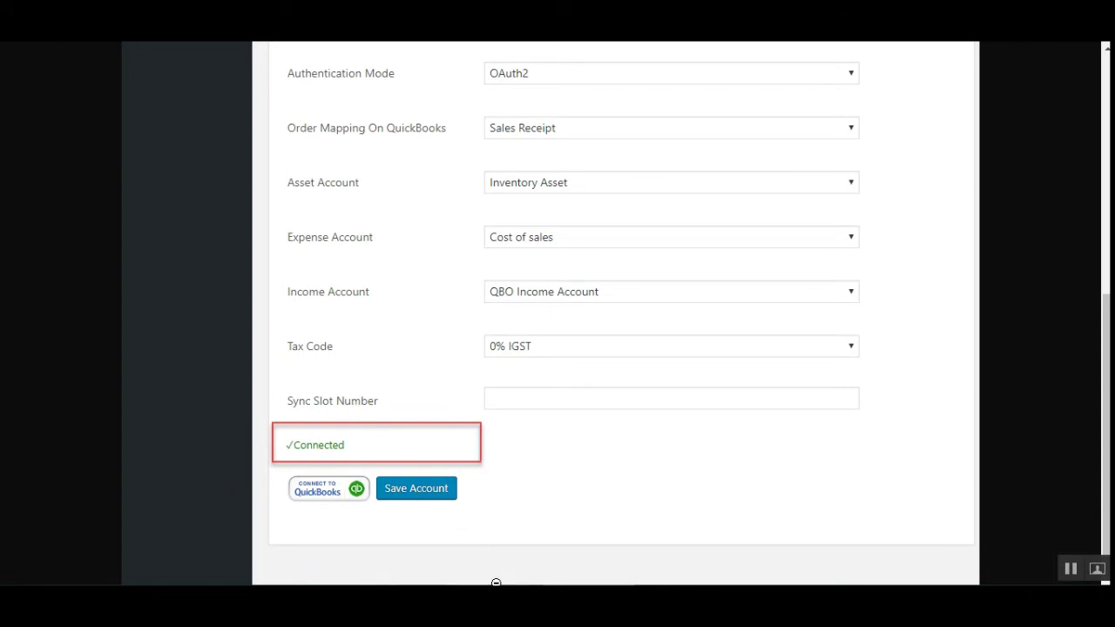
scroll(662, 485, "up", 5)
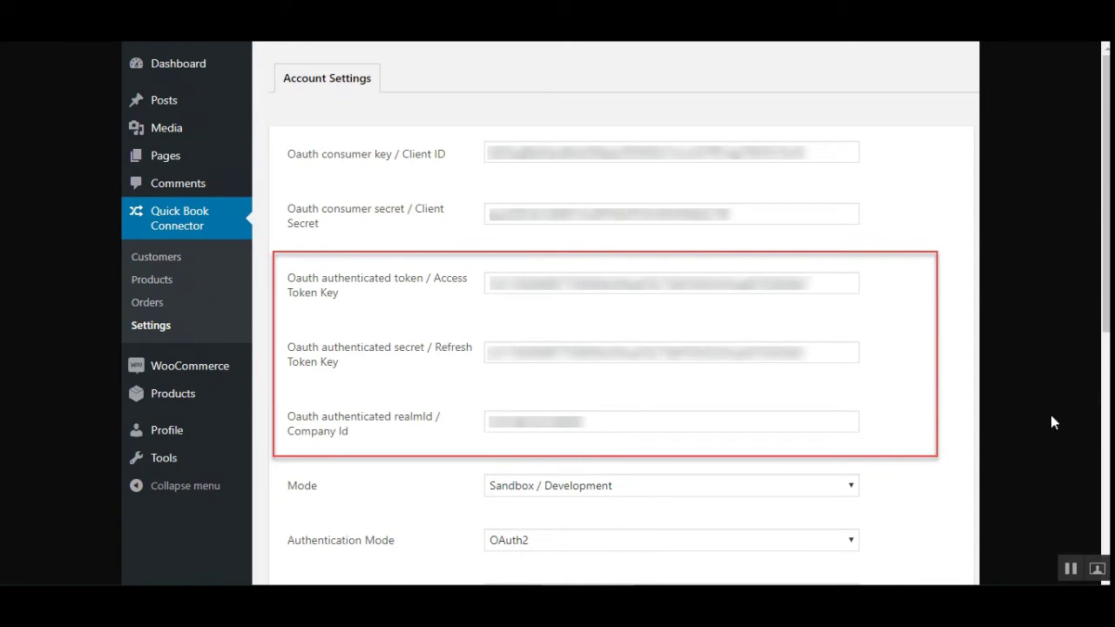
scroll(1048, 288, "down", 5)
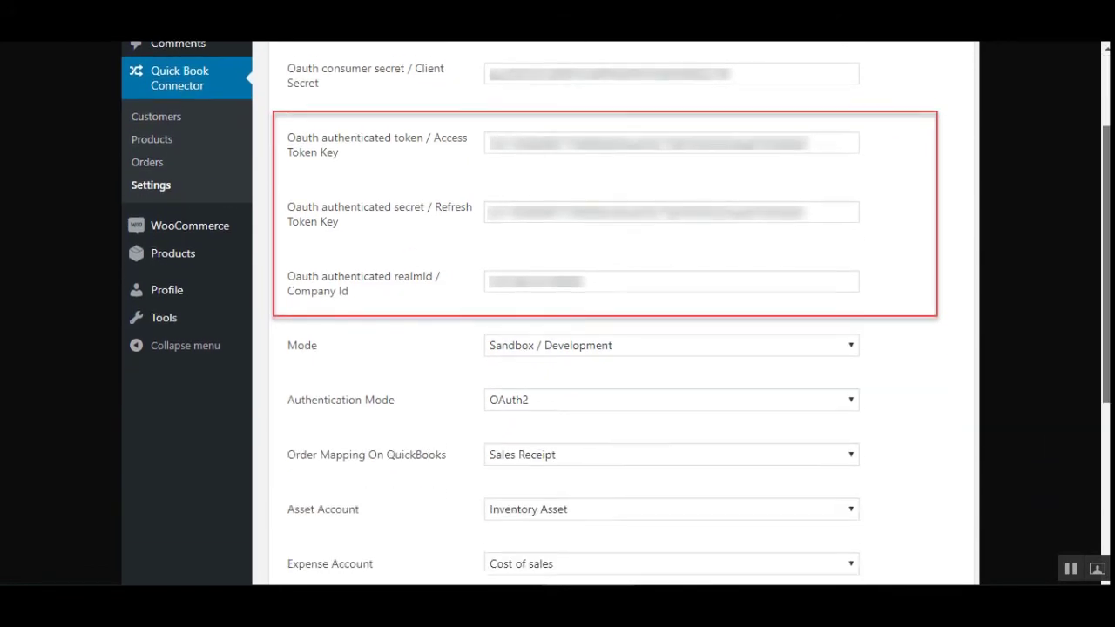
scroll(1049, 287, "up", 5)
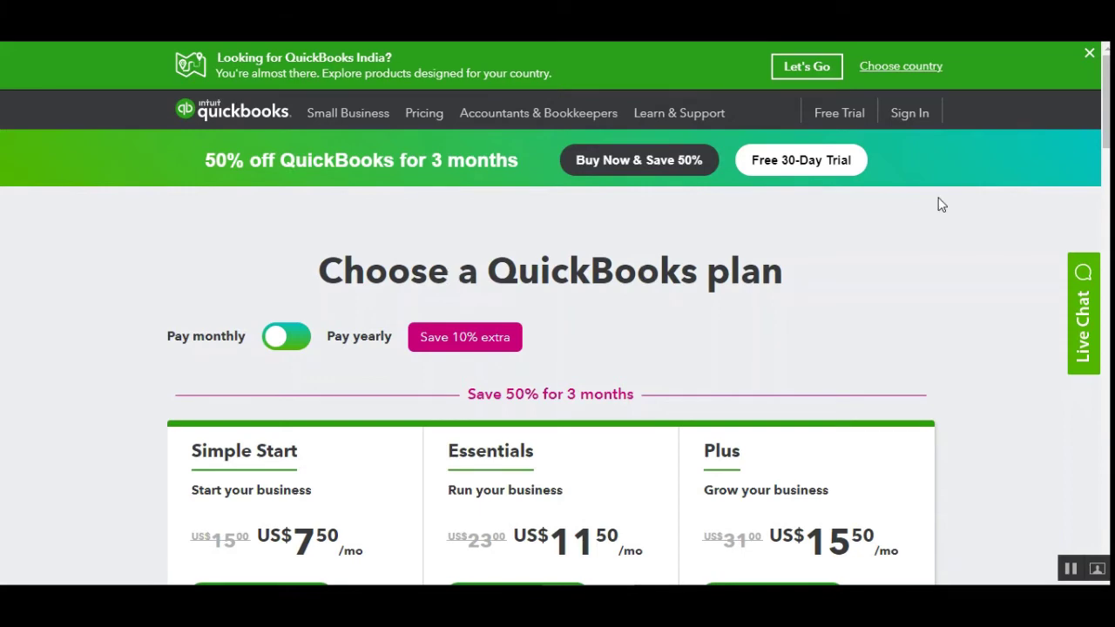
- Look over the QuickBooks plans page, including the Simple Start, Essentials and Plus plans and their free 30-day trials
mouse_move(1107, 83)
left_mouse_down()
mouse_move(1108, 196)
mouse_move(1108, 81)
left_mouse_up()
scroll(442, 377, "down", 2)
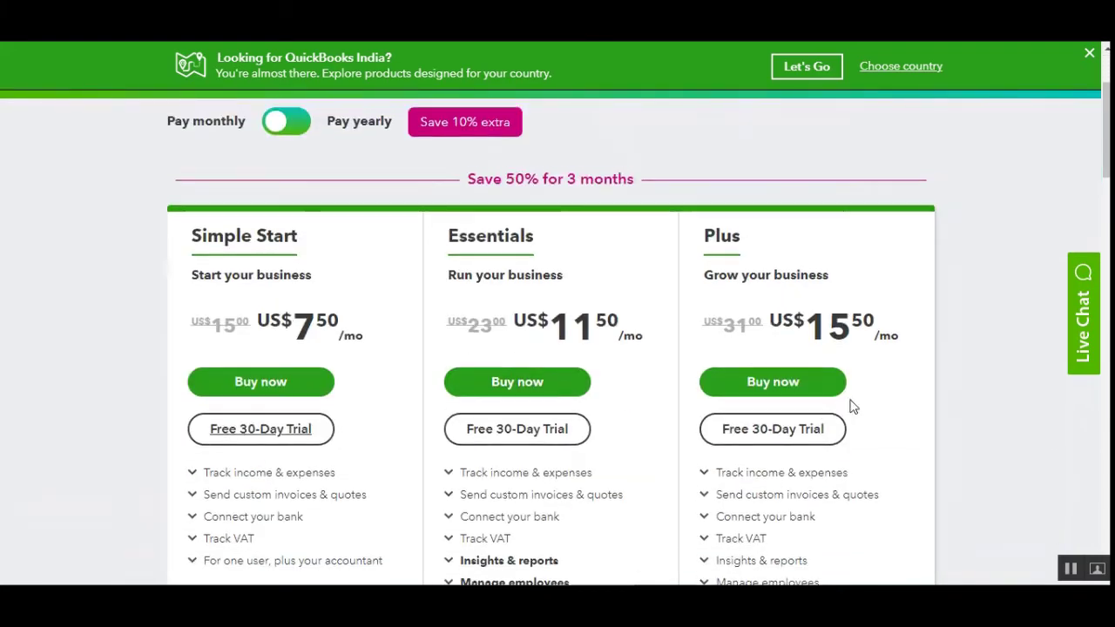
scroll(862, 357, "up", 2)
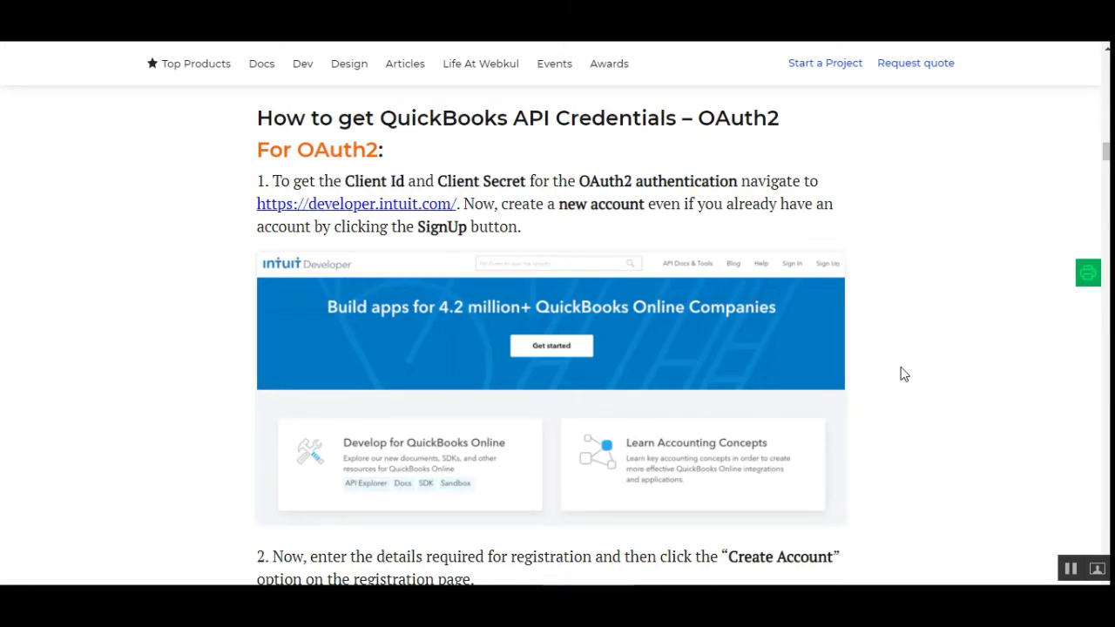
- Read the OAuth2 credentials guide on registering an Intuit developer account and verifying the phone number through OTP
scroll(630, 416, "down", 6)
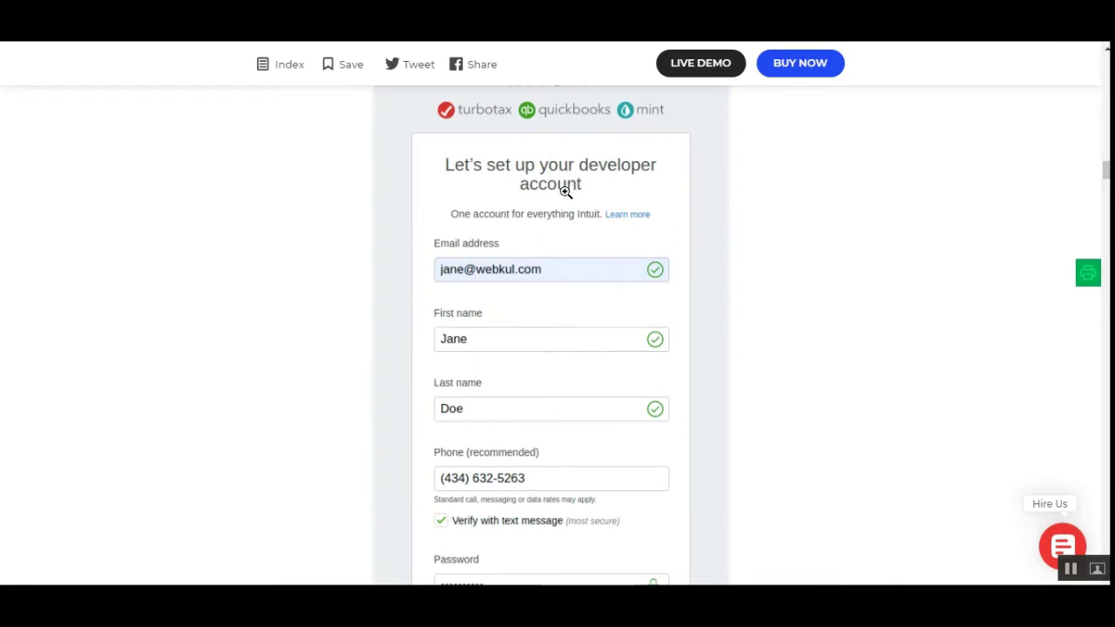
scroll(525, 383, "down", 3)
scroll(525, 383, "down", 5)
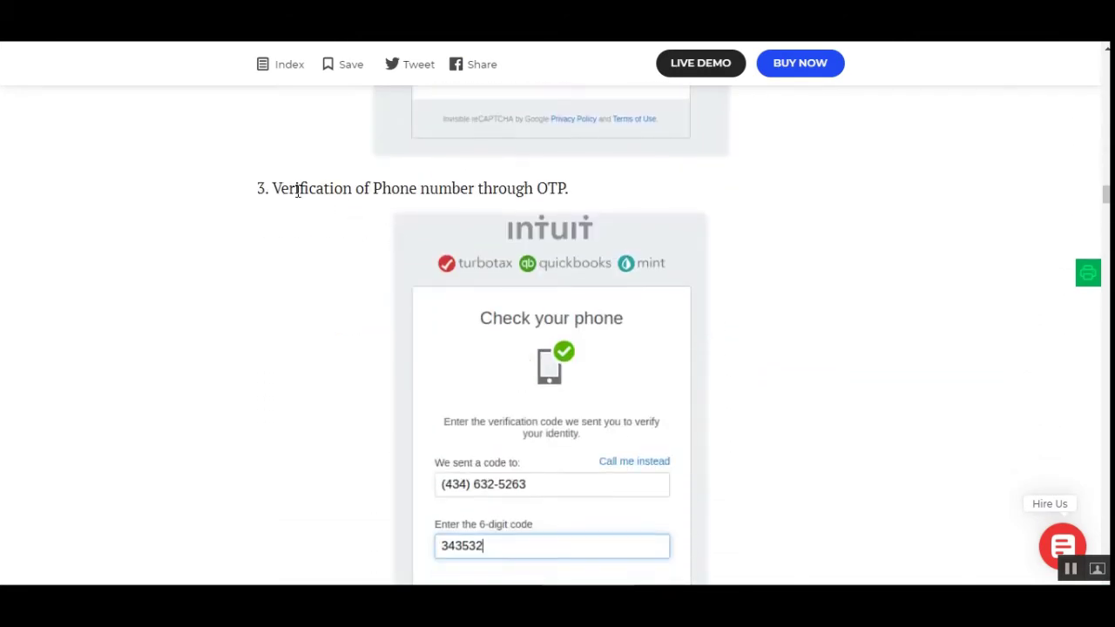
left_click_drag(297, 190, 526, 190)
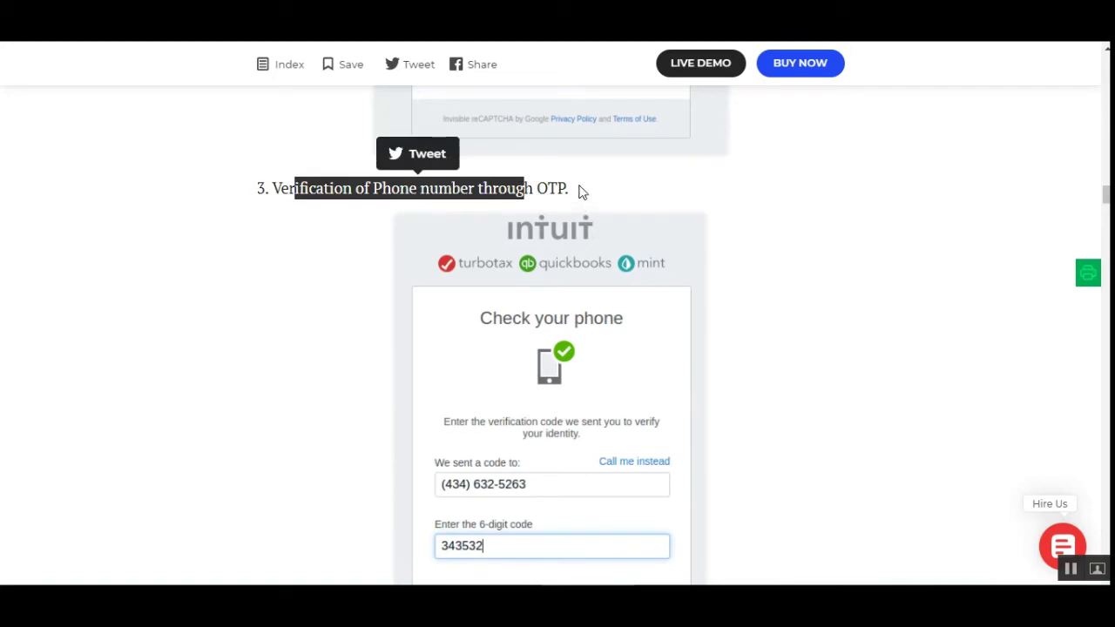
left_click(577, 191)
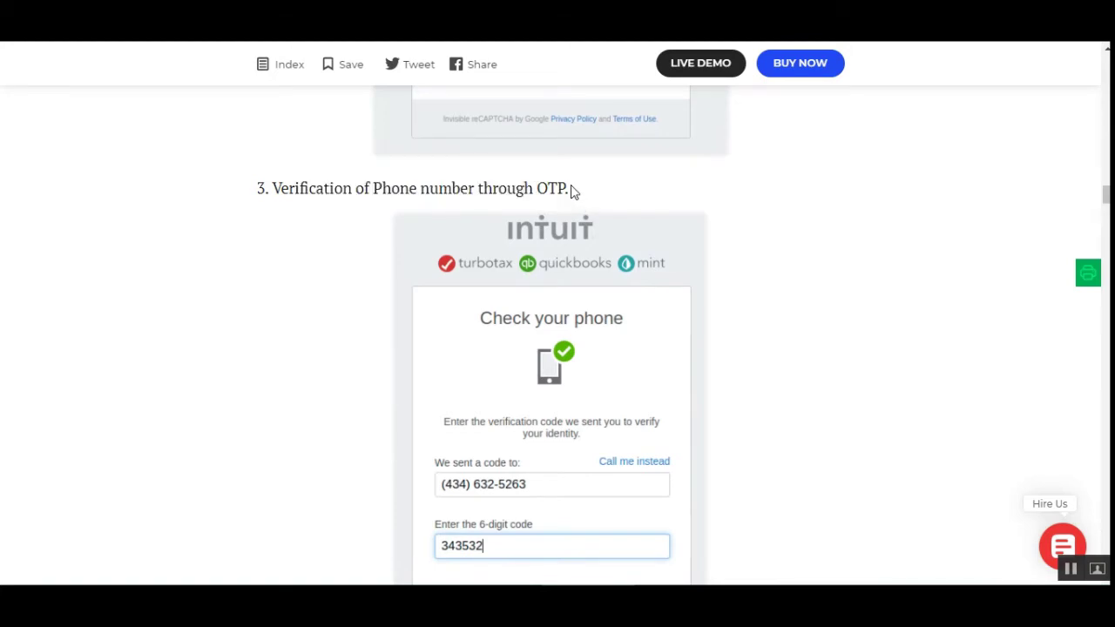
scroll(538, 476, "down", 2)
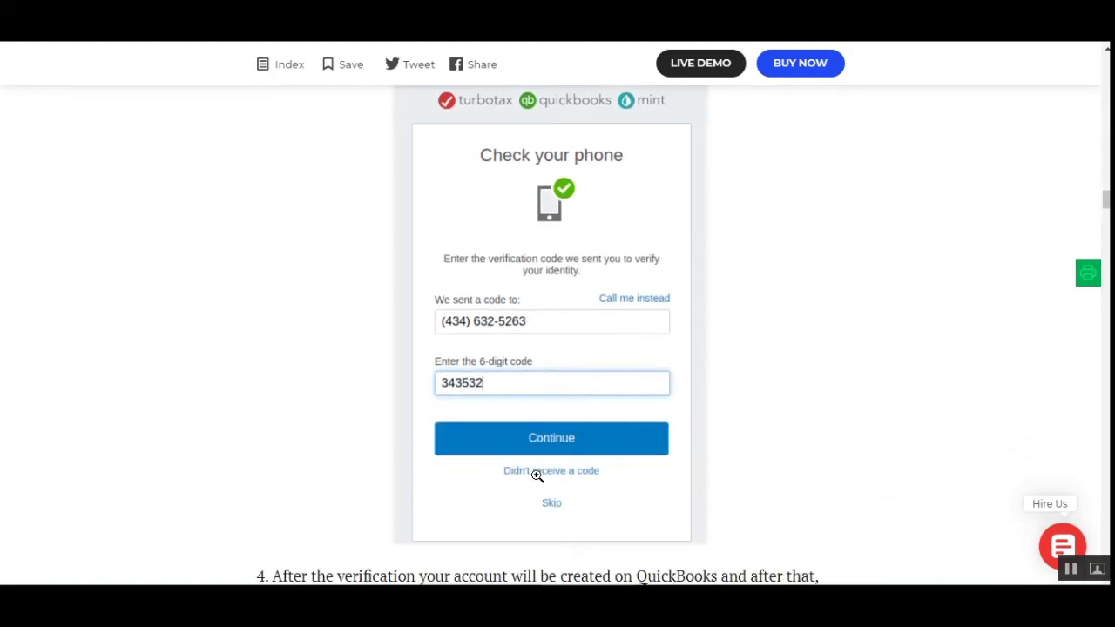
- Read the guide's instructions for choosing QuickBooks Online and Payments, naming the app and selecting its scope
scroll(538, 476, "down", 5)
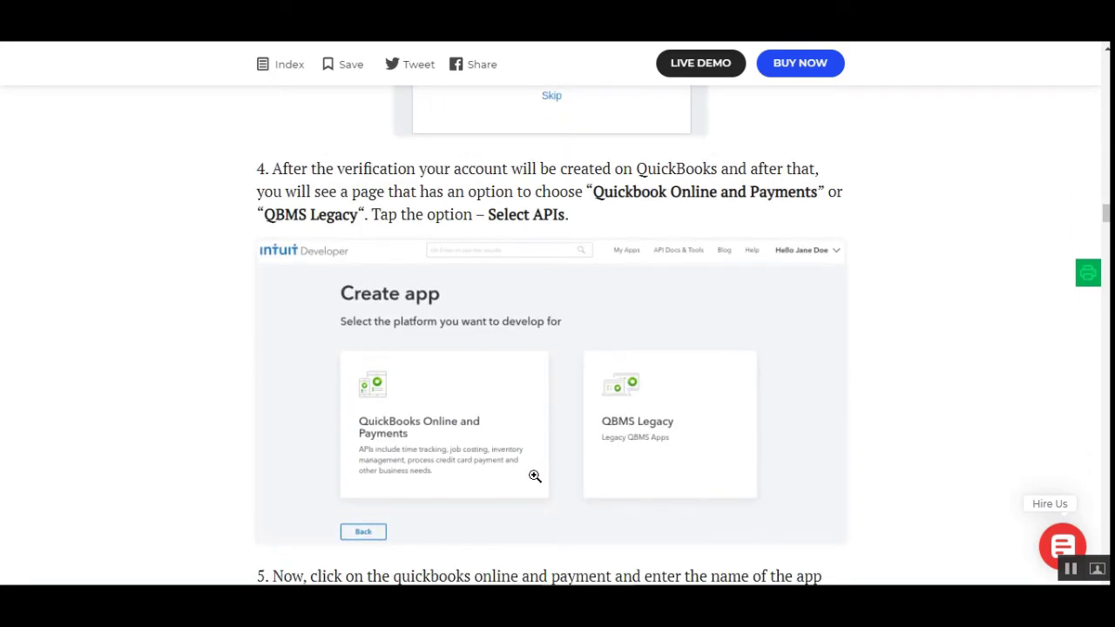
scroll(636, 444, "down", 1)
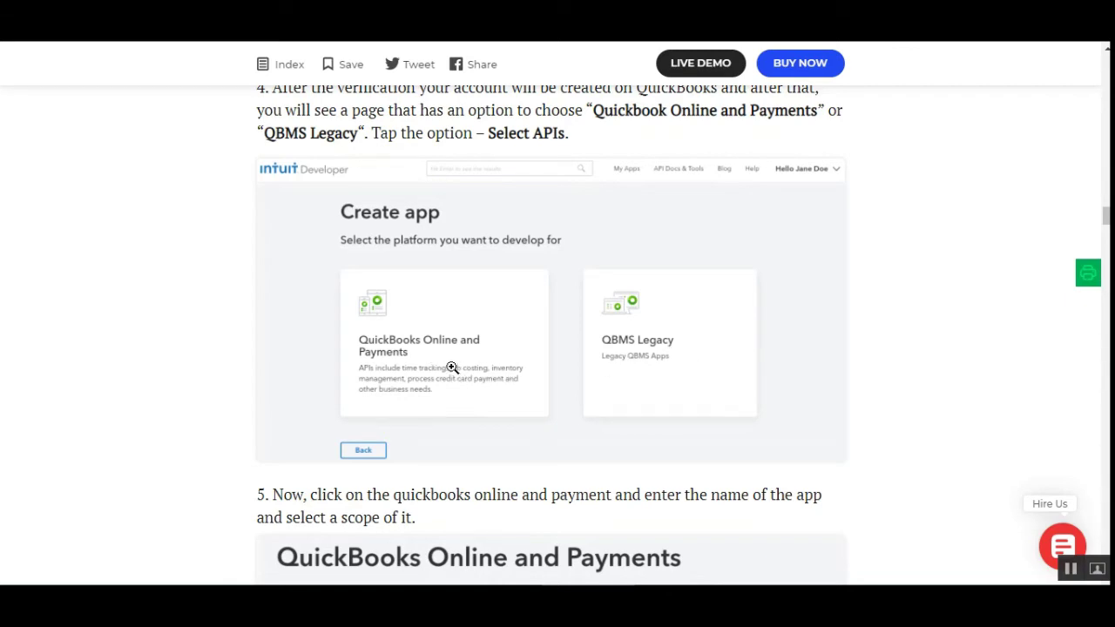
scroll(450, 365, "up", 1)
scroll(451, 366, "down", 5)
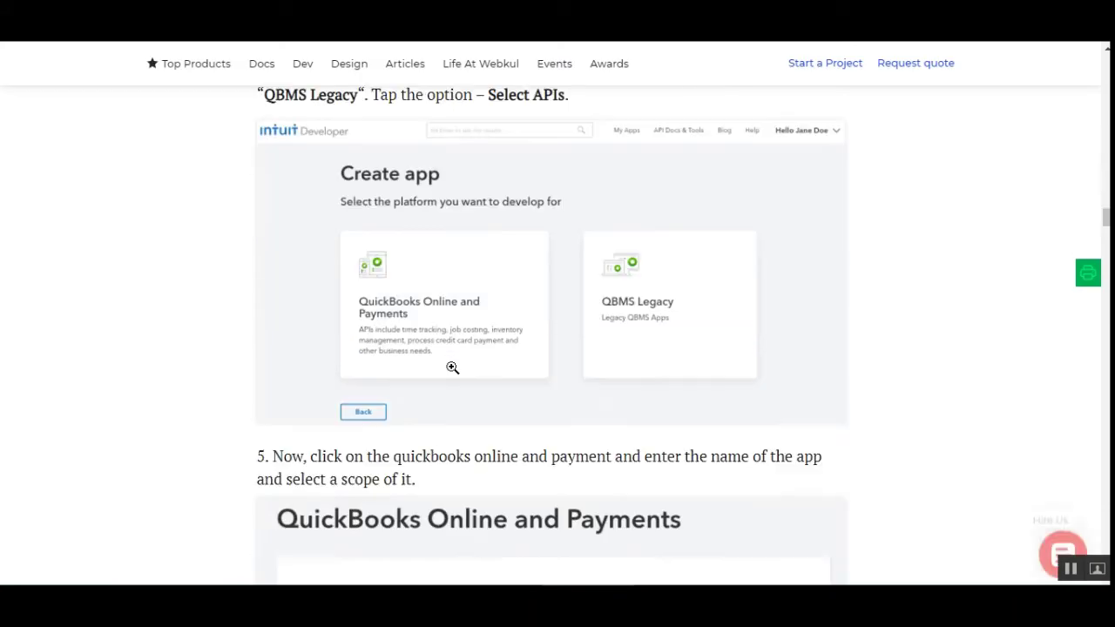
scroll(474, 342, "up", 5)
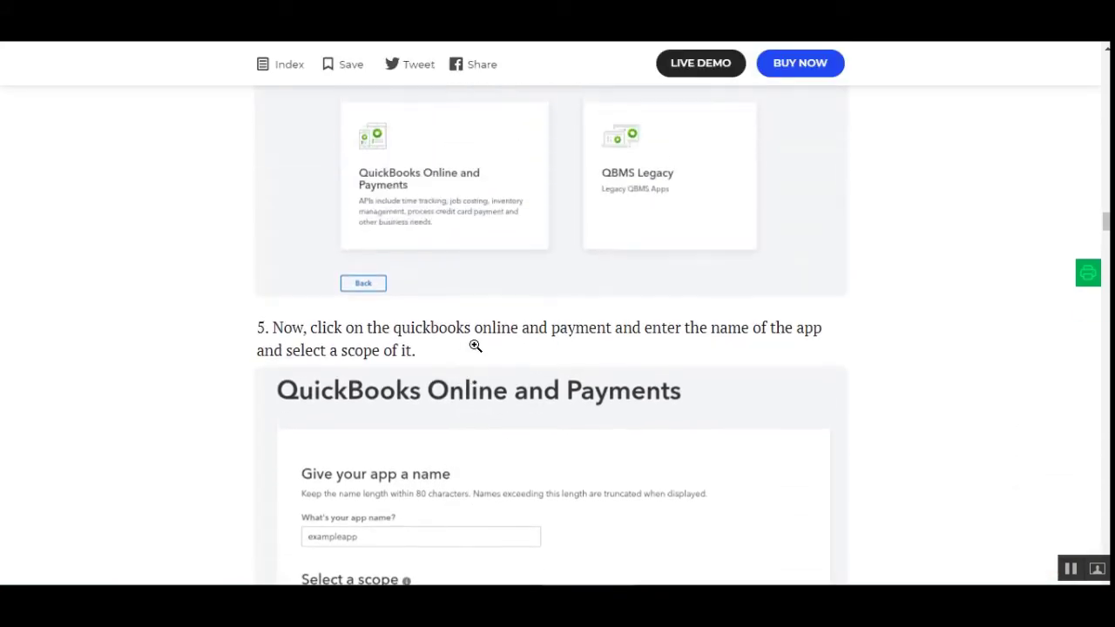
scroll(435, 366, "down", 7)
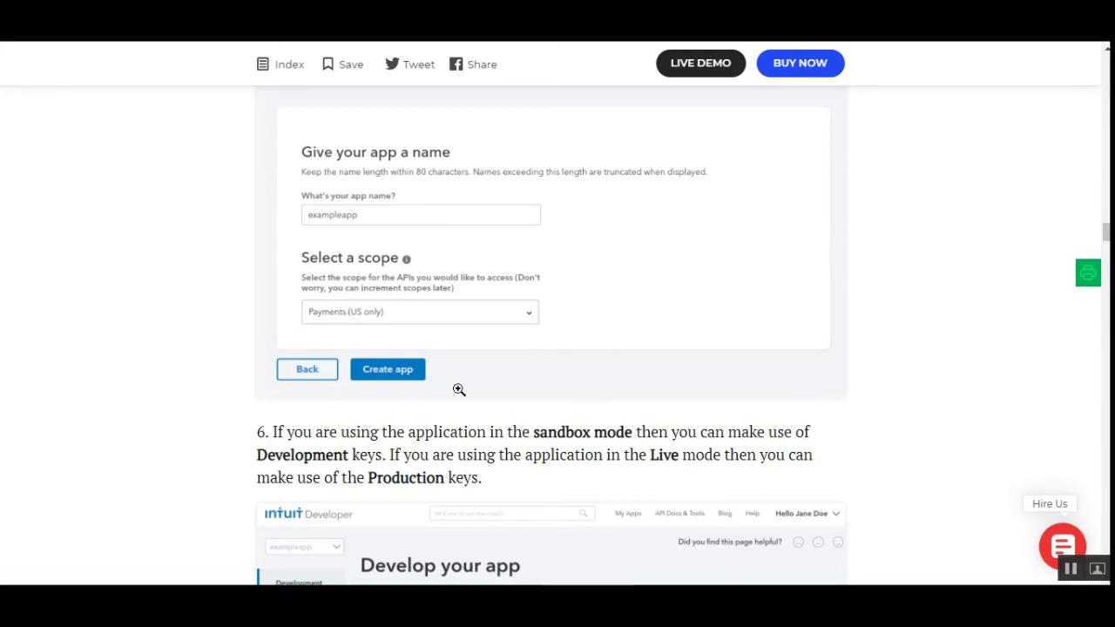
- Read which keys suit sandbox and live mode, and highlight the Keys & OAuth menu option in the guide's instruction 7
scroll(511, 403, "down", 4)
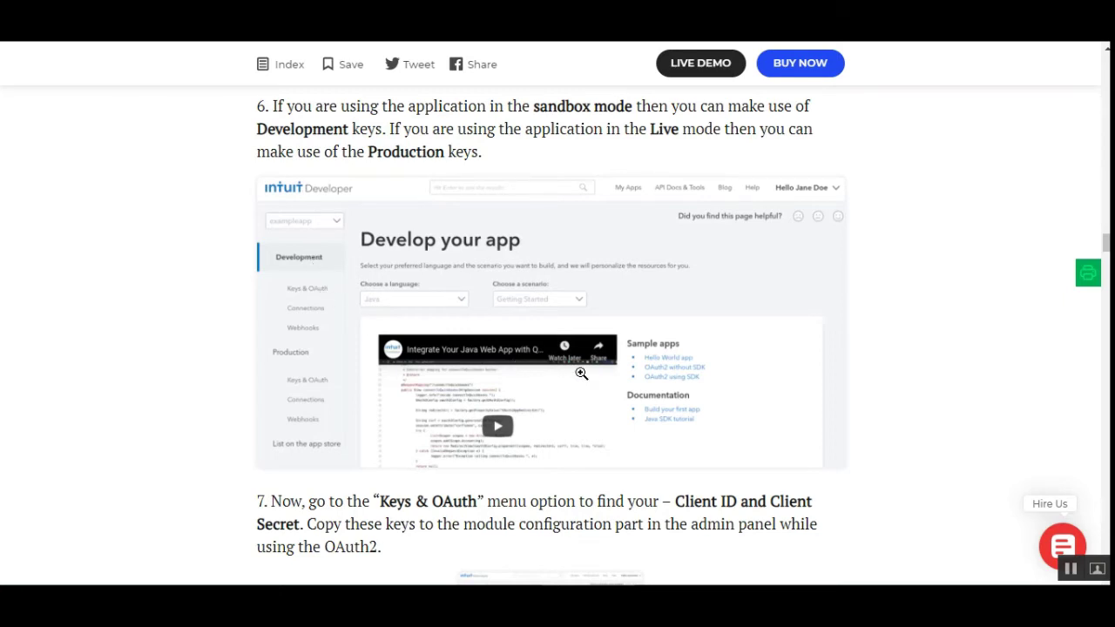
scroll(579, 375, "down", 2)
left_click_drag(375, 353, 477, 343)
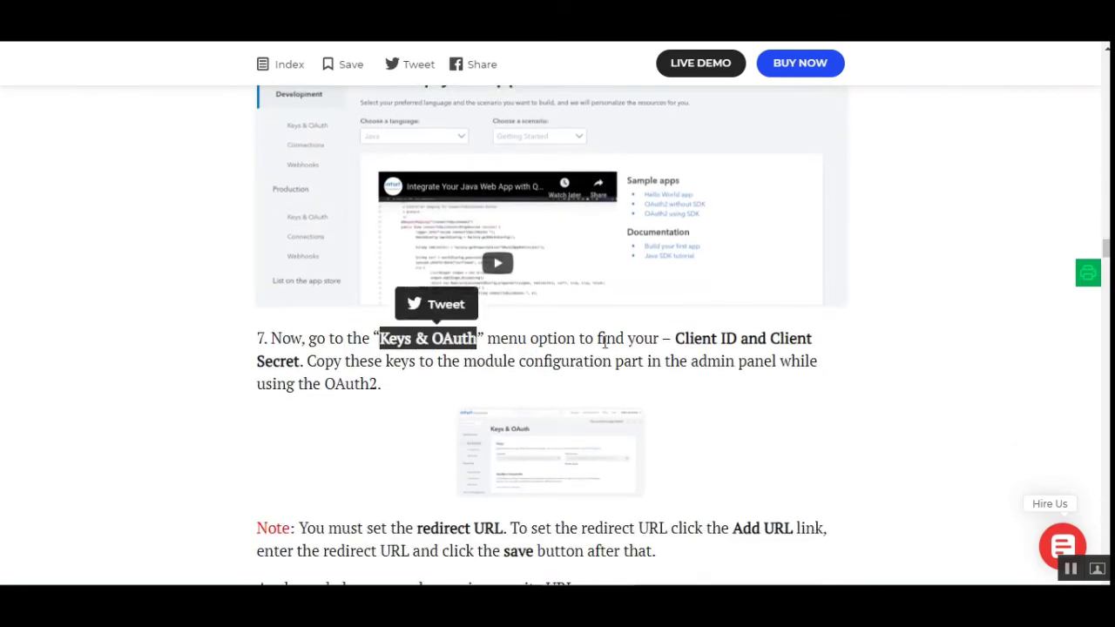
- Open the guide's Keys & OAuth screenshot on its own and enlarge it to examine the Client ID and Client Secret fields
scroll(577, 303, "down", 2)
right_click(544, 288)
left_click(622, 300)
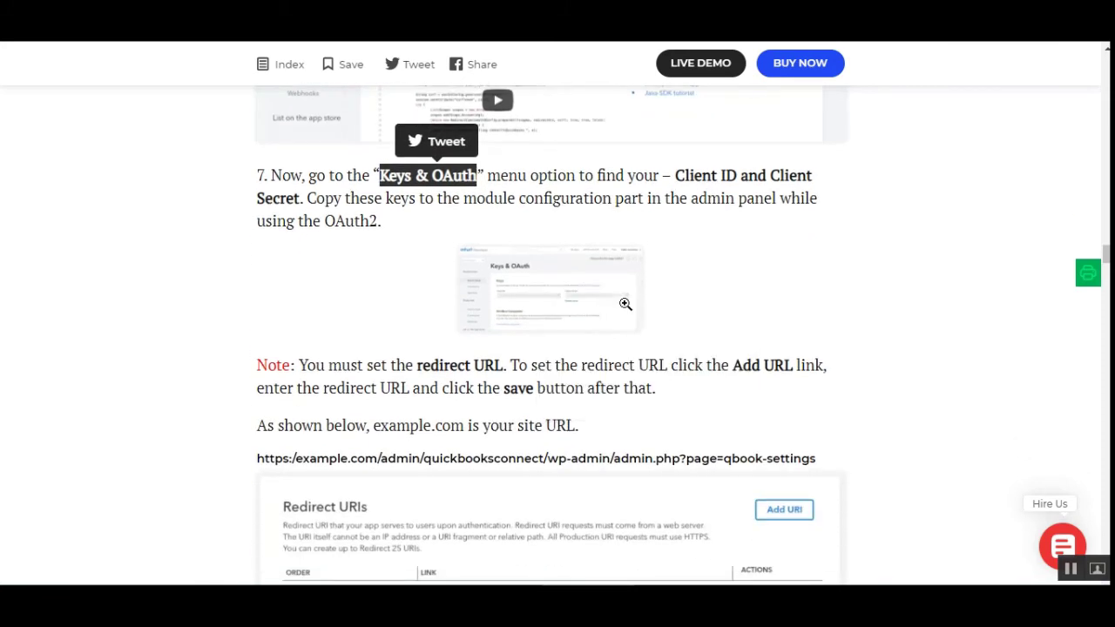
left_click(604, 304)
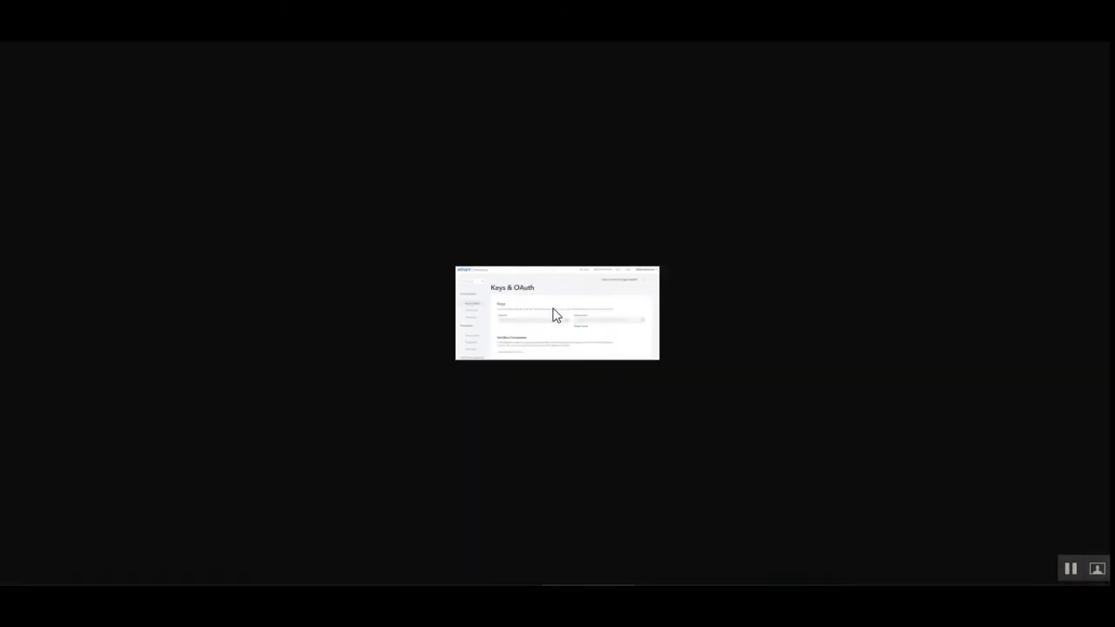
key("ctrl+plus")
key("ctrl+plus")
key("ctrl+plus")
key("ctrl+plus")
key("ctrl+plus")
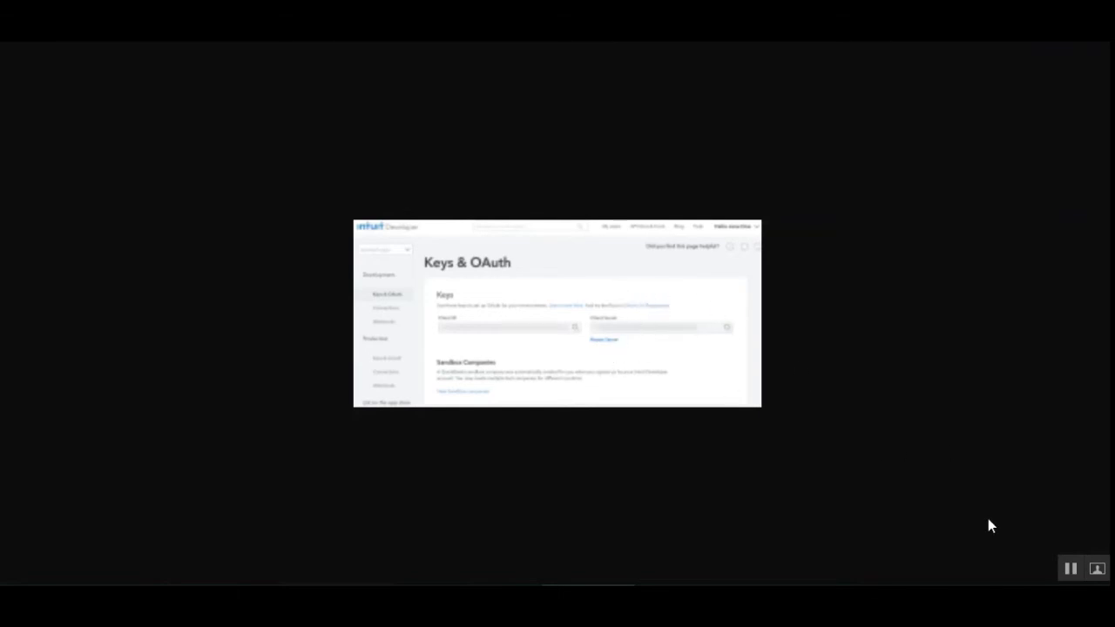
- Return to the guide's redirect URL note and highlight the sample qbook-settings URL above the Redirect URIs screenshot
left_click(423, 281)
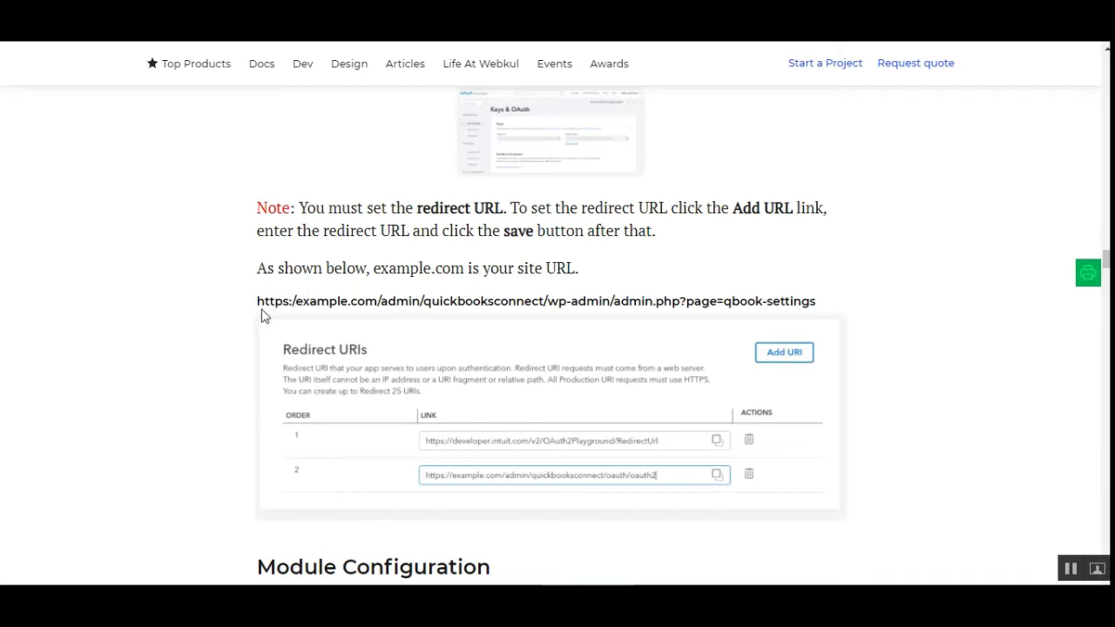
left_click_drag(258, 301, 815, 301)
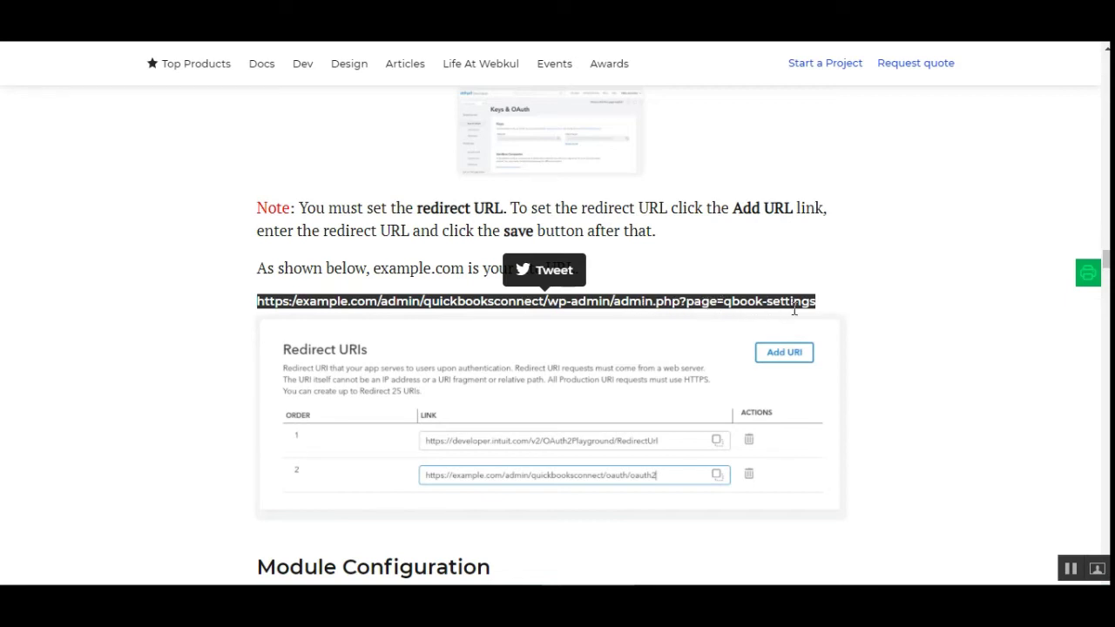
left_click(826, 303)
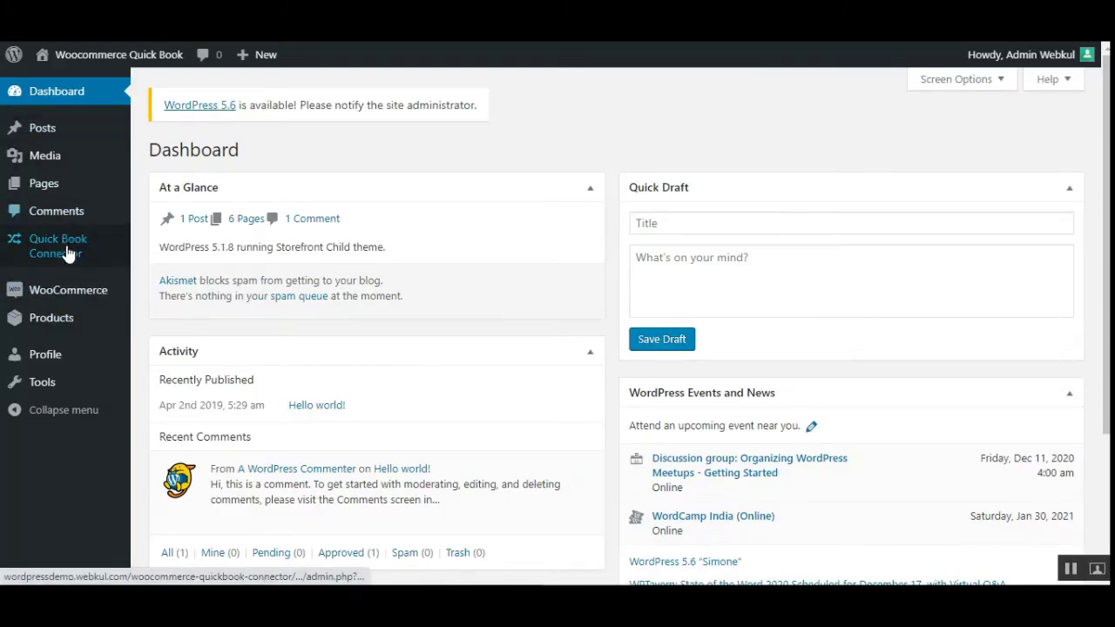
- Open the Quick Book Connector's Customers, Products and Orders pages in separate browser tabs and switch to the customer list
mouse_move(71, 261)
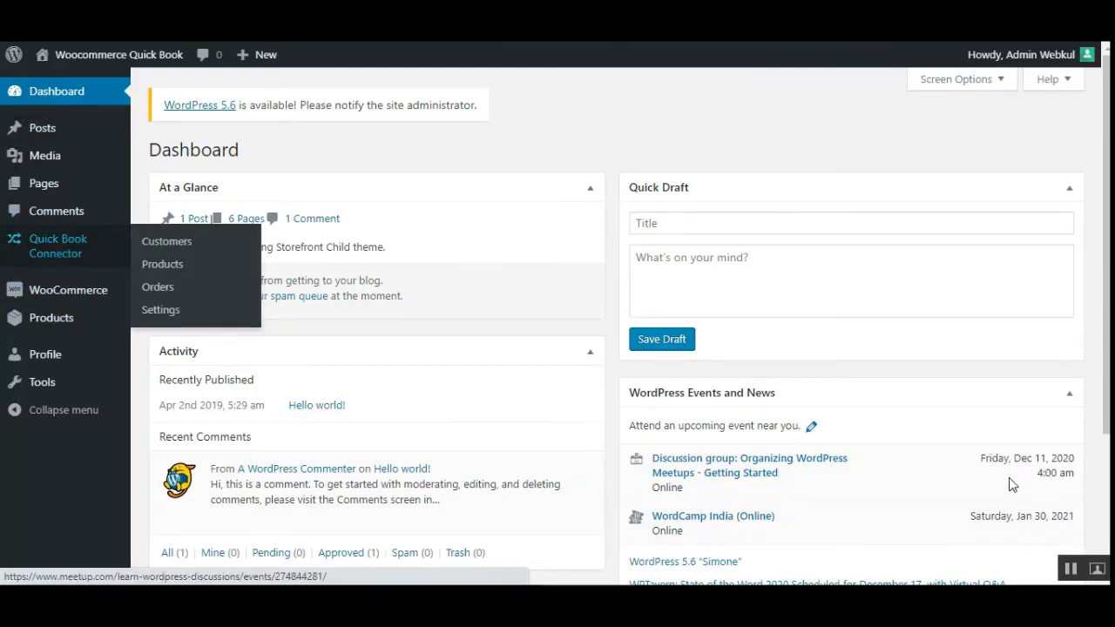
right_click(167, 250)
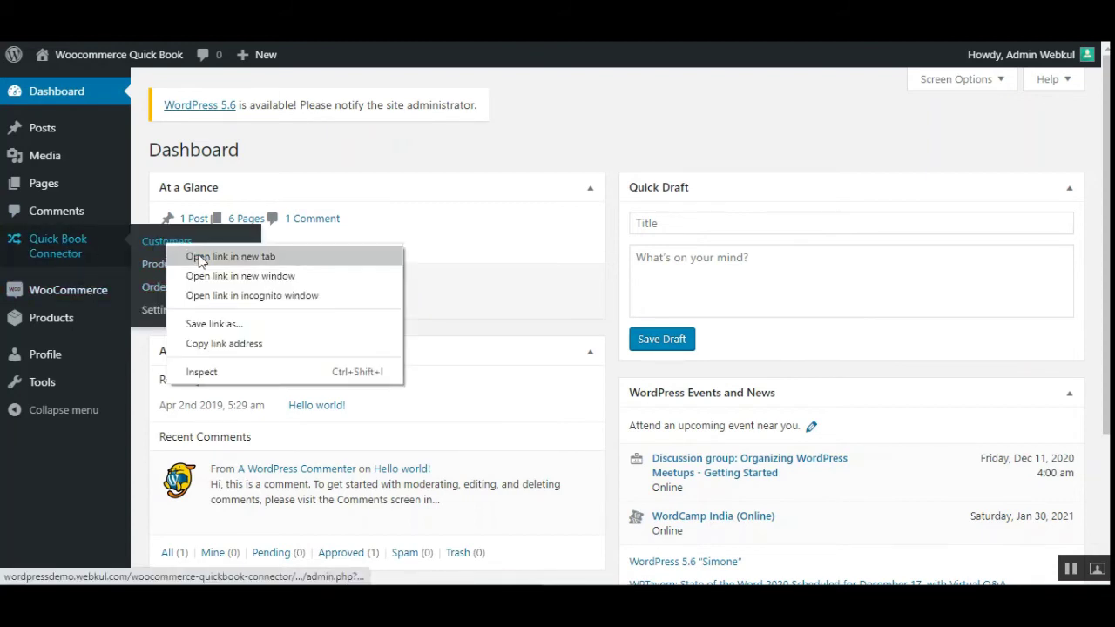
left_click(199, 257)
right_click(179, 266)
left_click(190, 276)
right_click(175, 290)
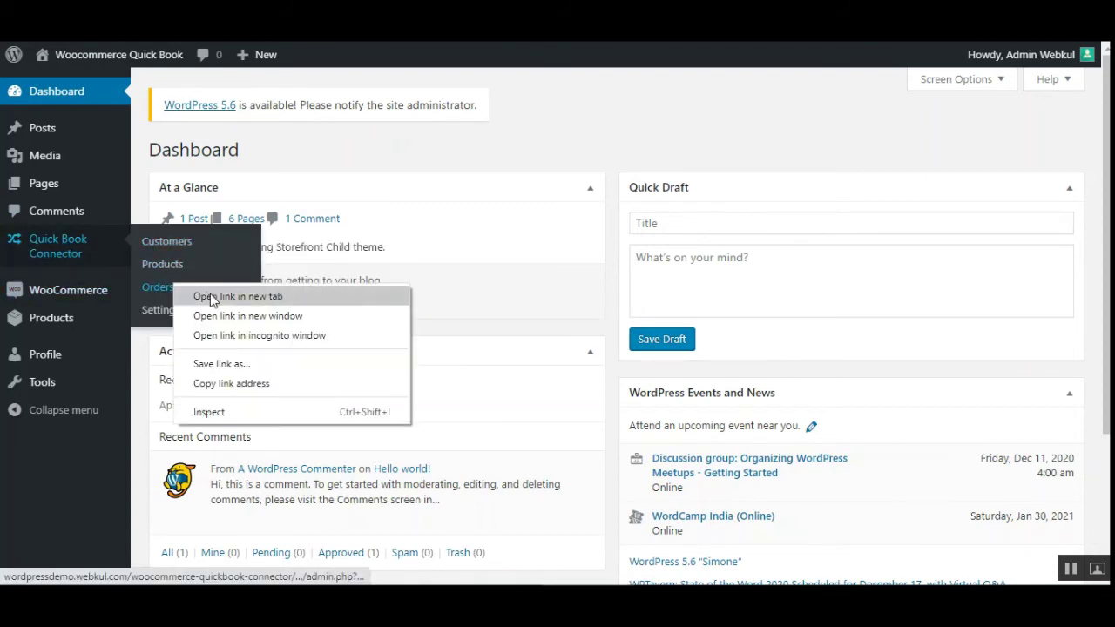
left_click(209, 295)
key("ctrl+Tab")
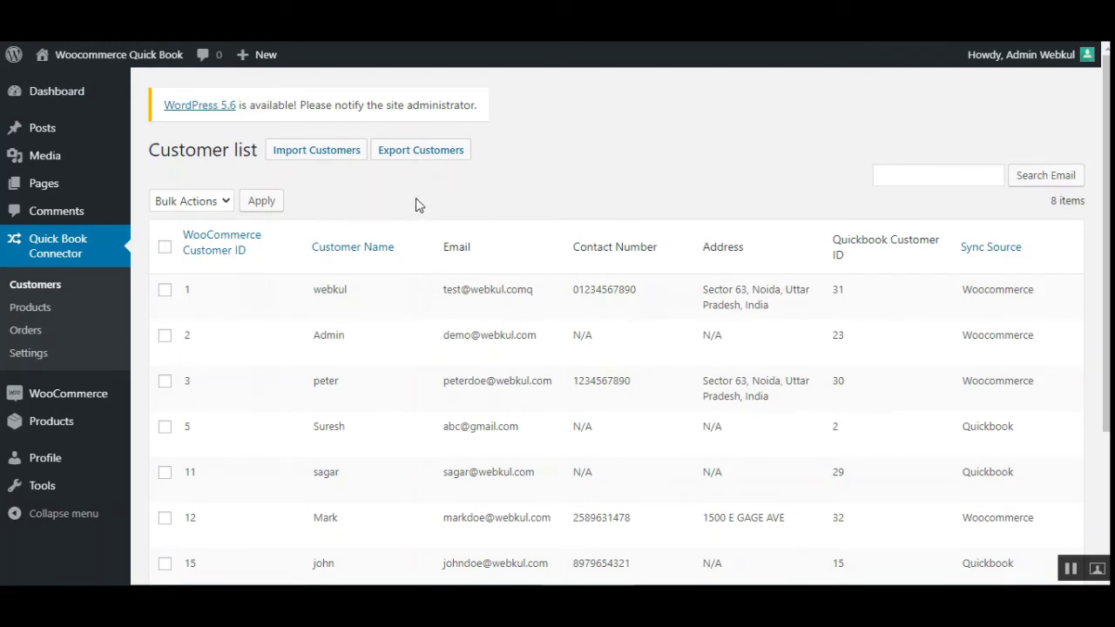
- Select the customers with WooCommerce customer IDs 1, 2 and 3 for export to QuickBooks
left_click(162, 293)
left_click(165, 336)
left_click(165, 382)
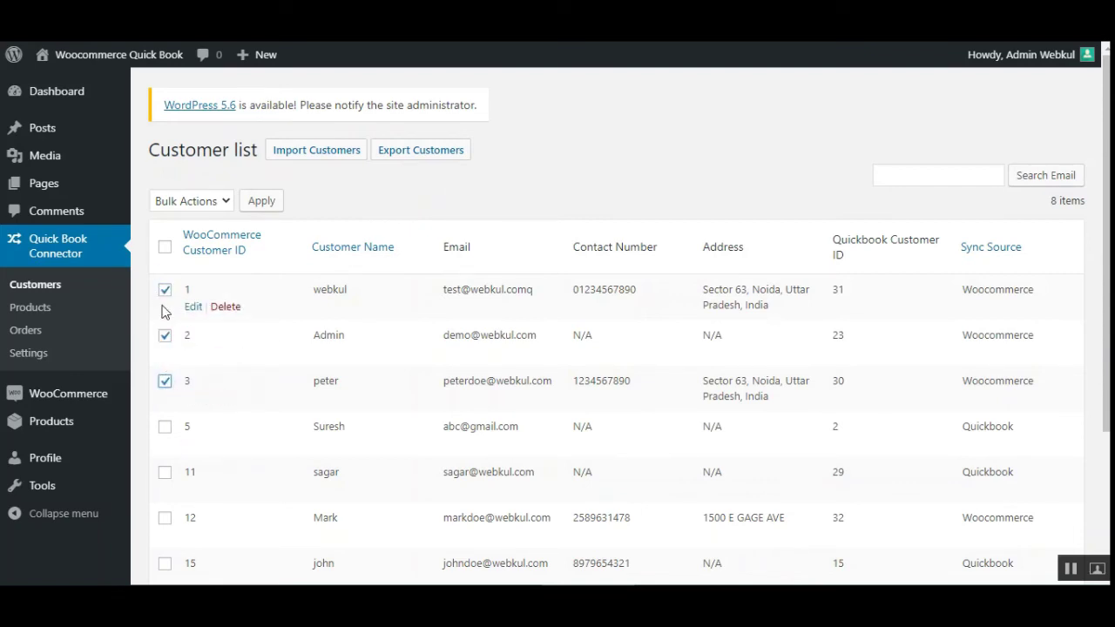
left_click(425, 153)
scroll(783, 229, "down", 3)
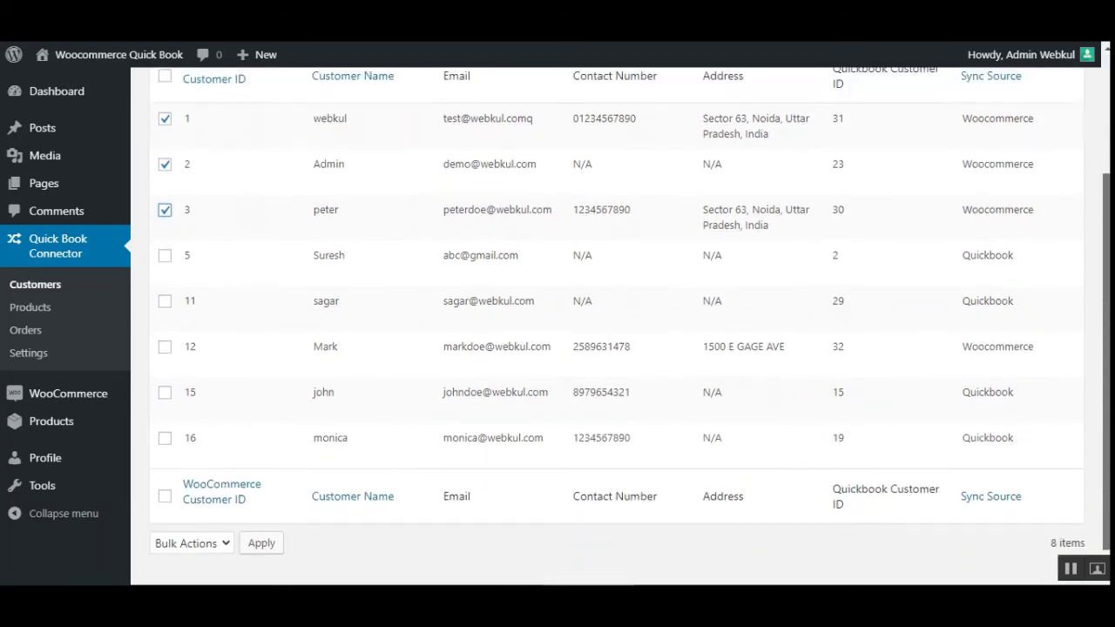
- Clear the selection of the first three customers in the customer list
scroll(782, 228, "up", 3)
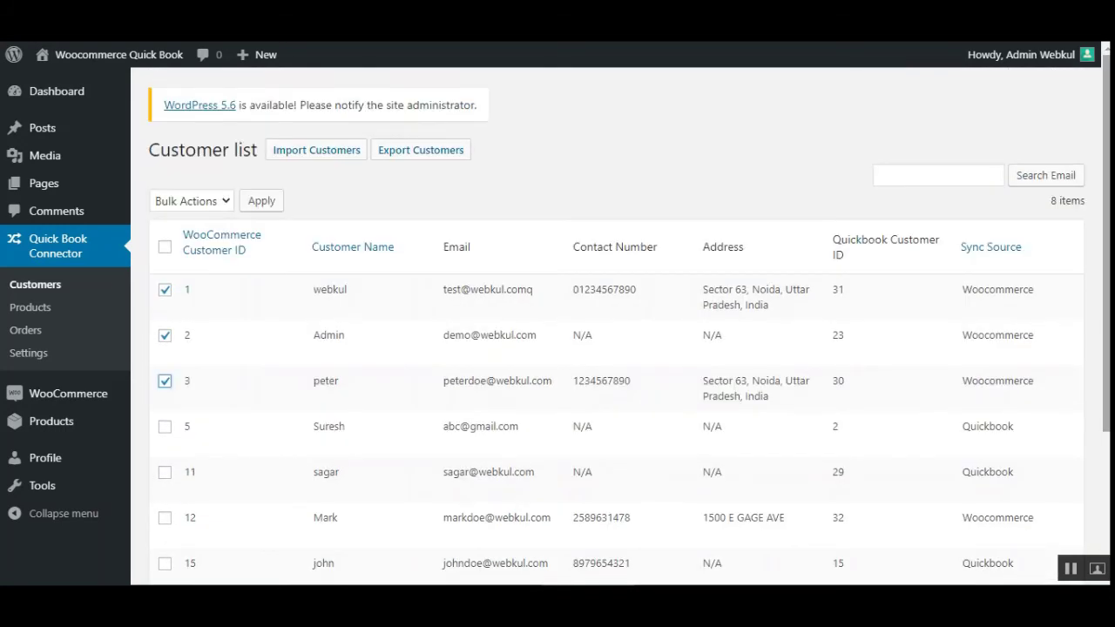
left_click(165, 291)
left_click(165, 336)
left_click(165, 382)
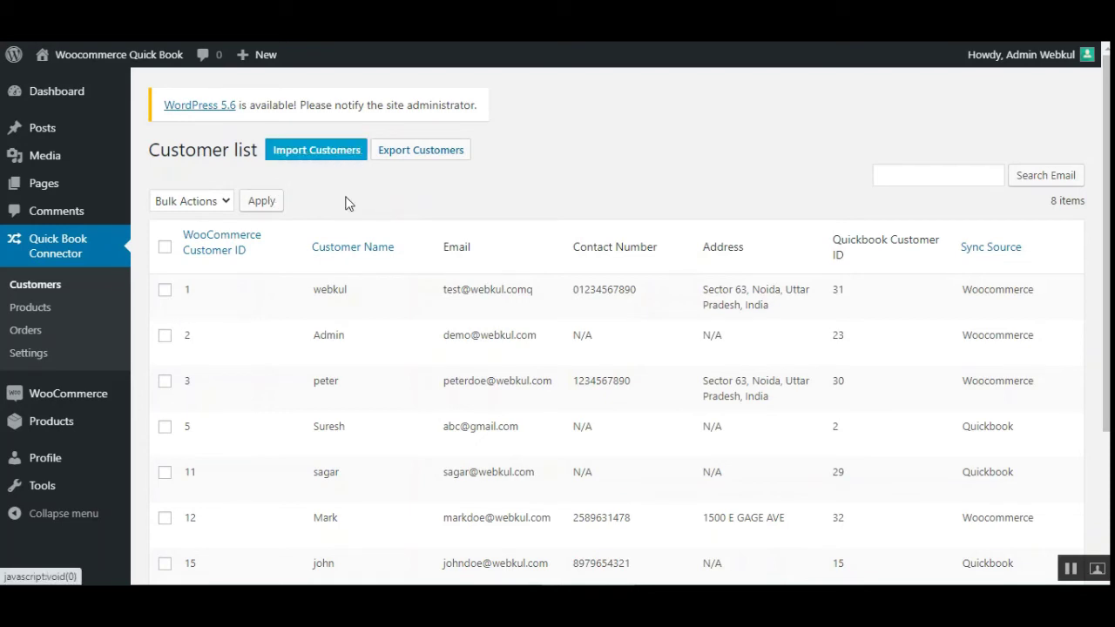
- Select the second customer in the list and choose the Delete bulk action without applying it
left_click(225, 202)
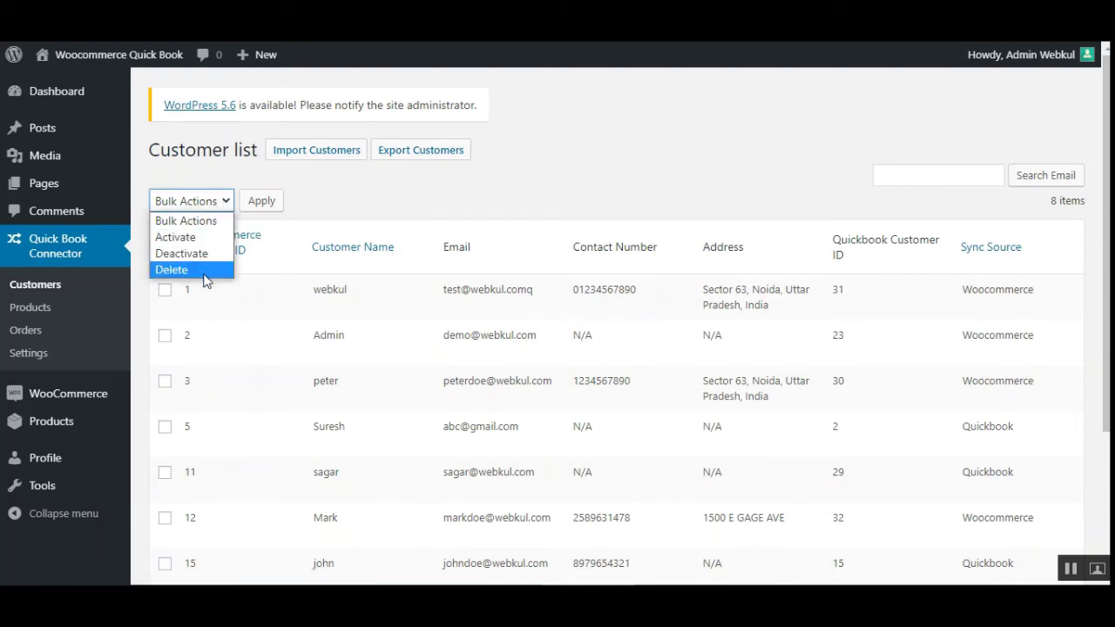
left_click(349, 187)
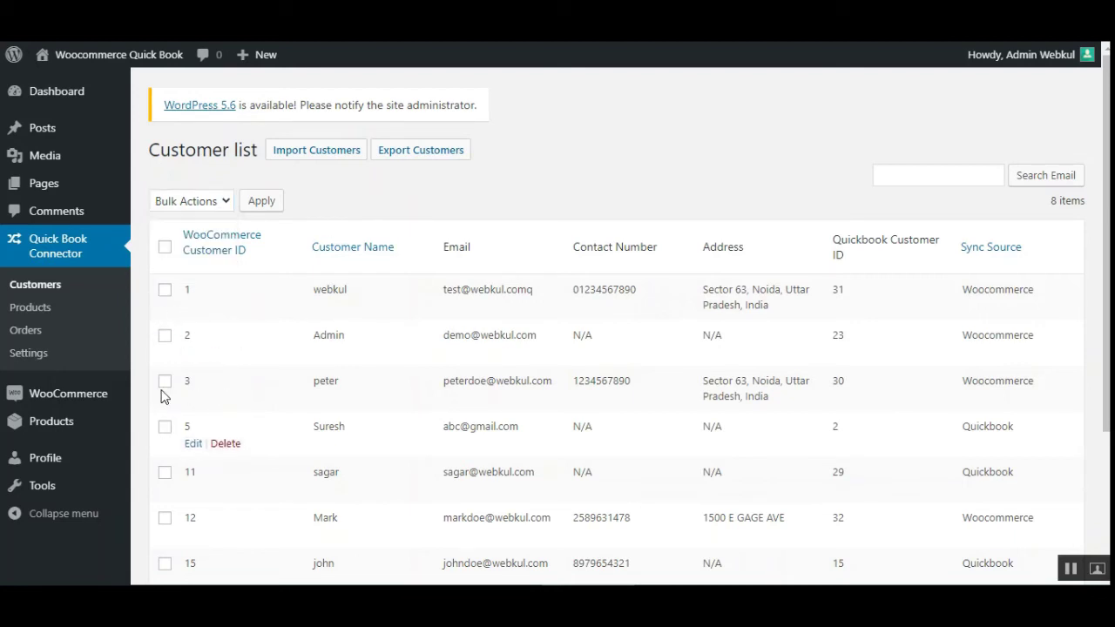
left_click(216, 207)
left_click(165, 336)
left_click(165, 336)
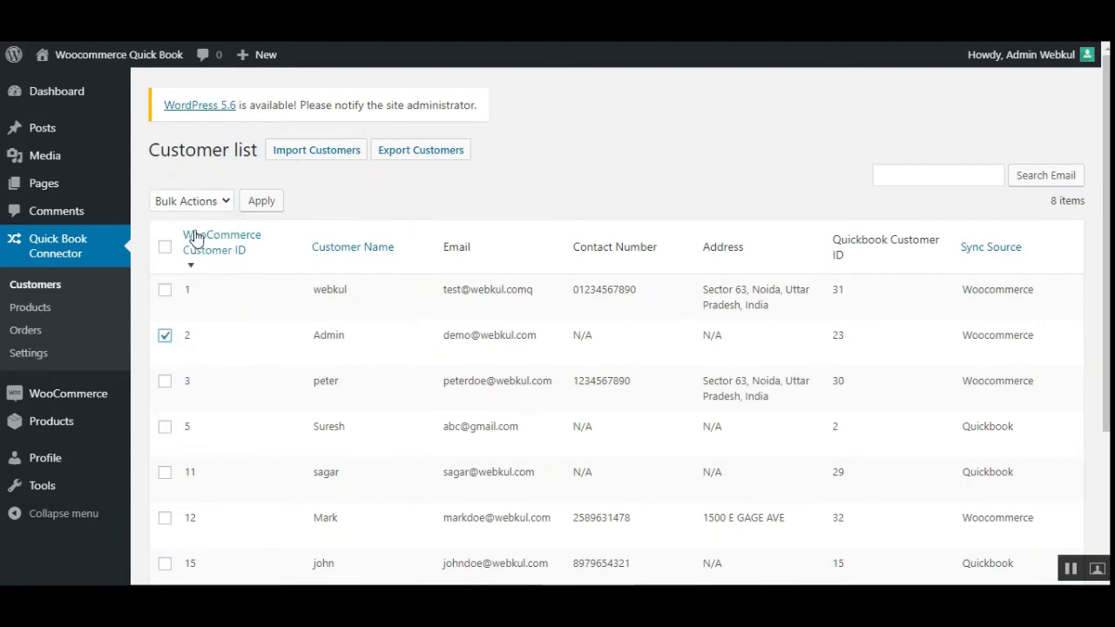
left_click(225, 202)
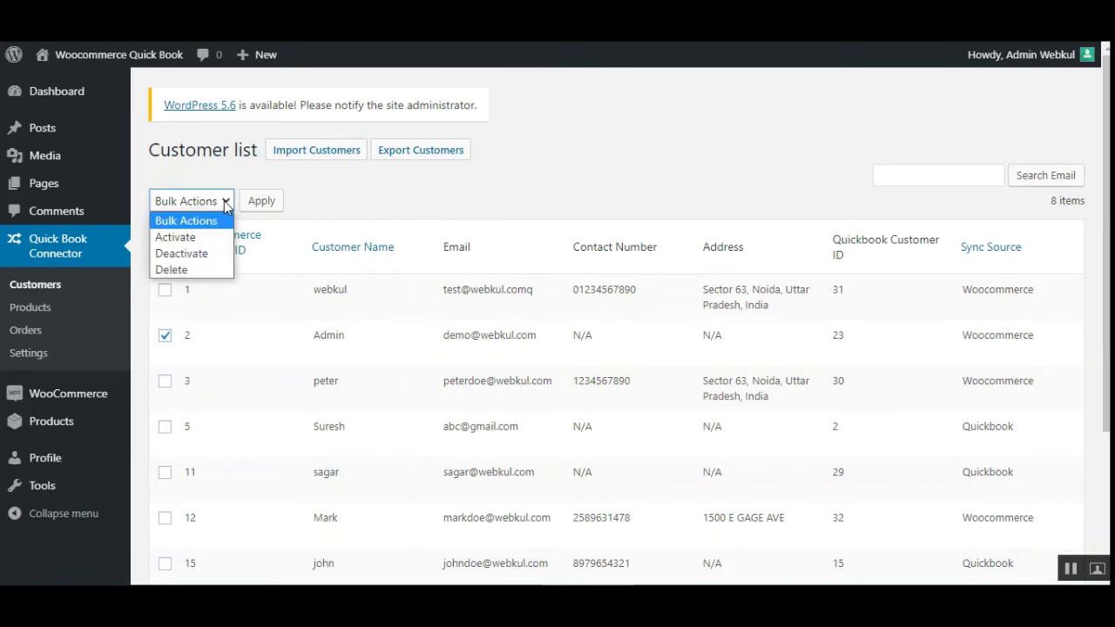
left_click(210, 275)
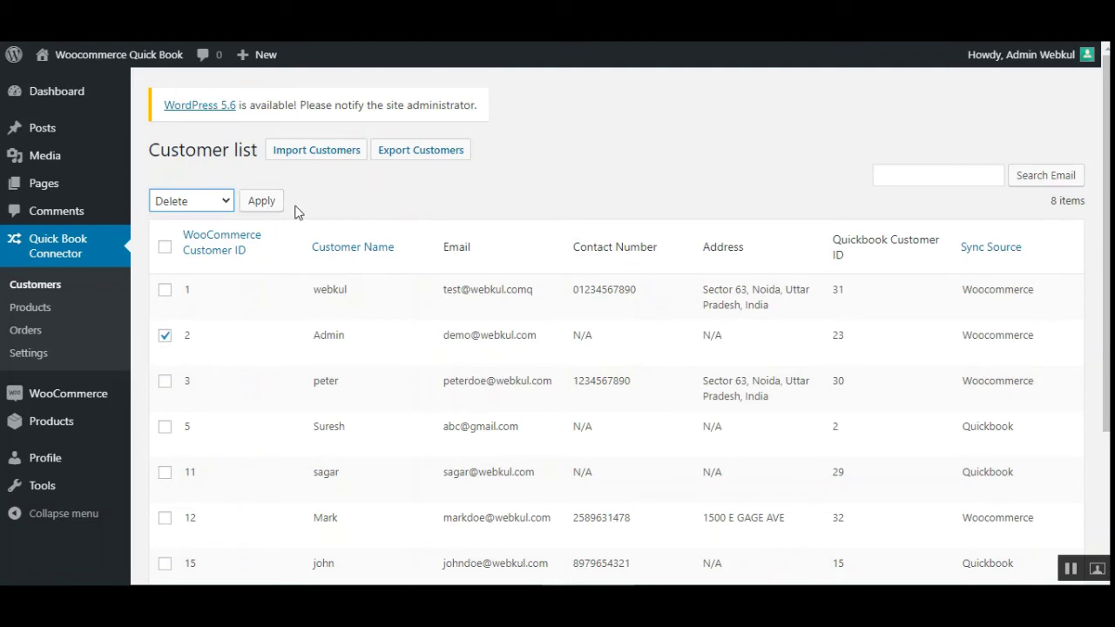
- Review the other bulk actions for customers and run the customer export to QuickBooks
left_click(221, 206)
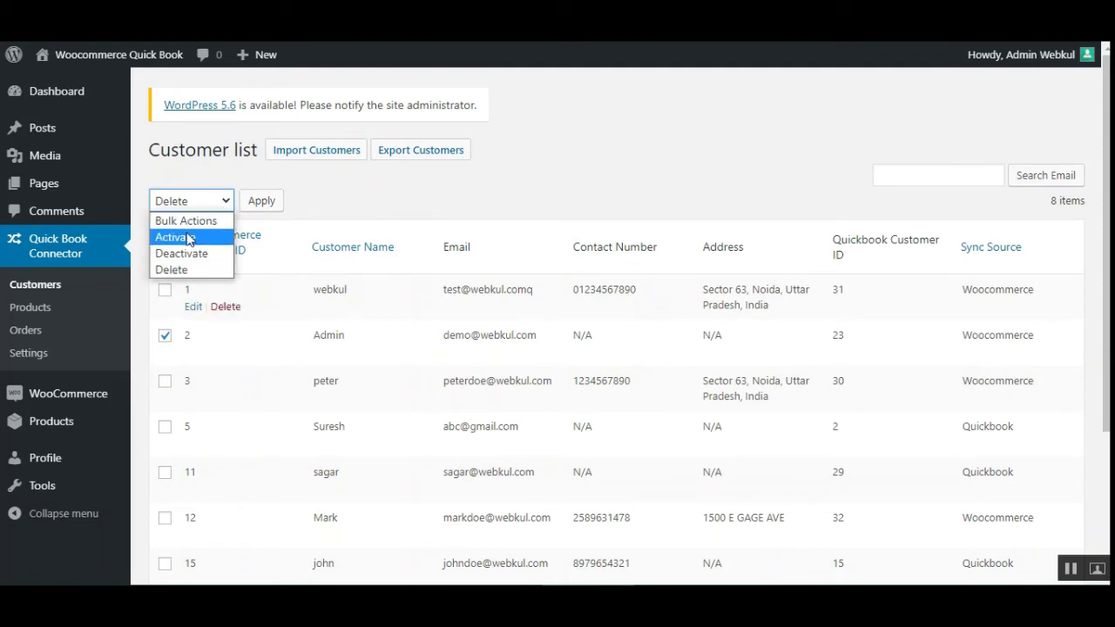
left_click(478, 208)
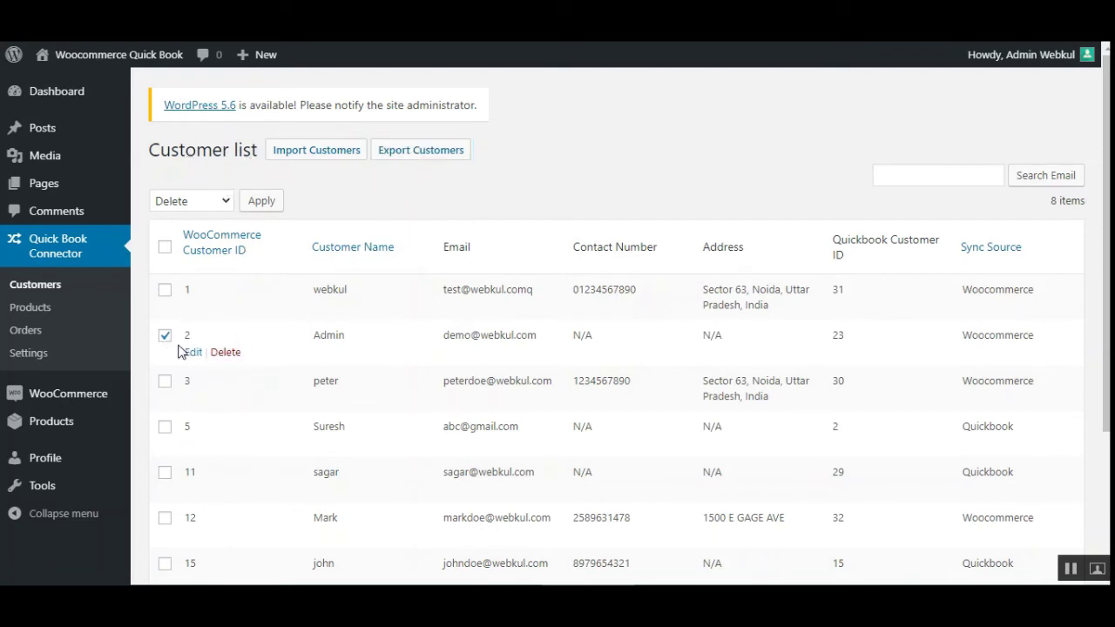
left_click(436, 156)
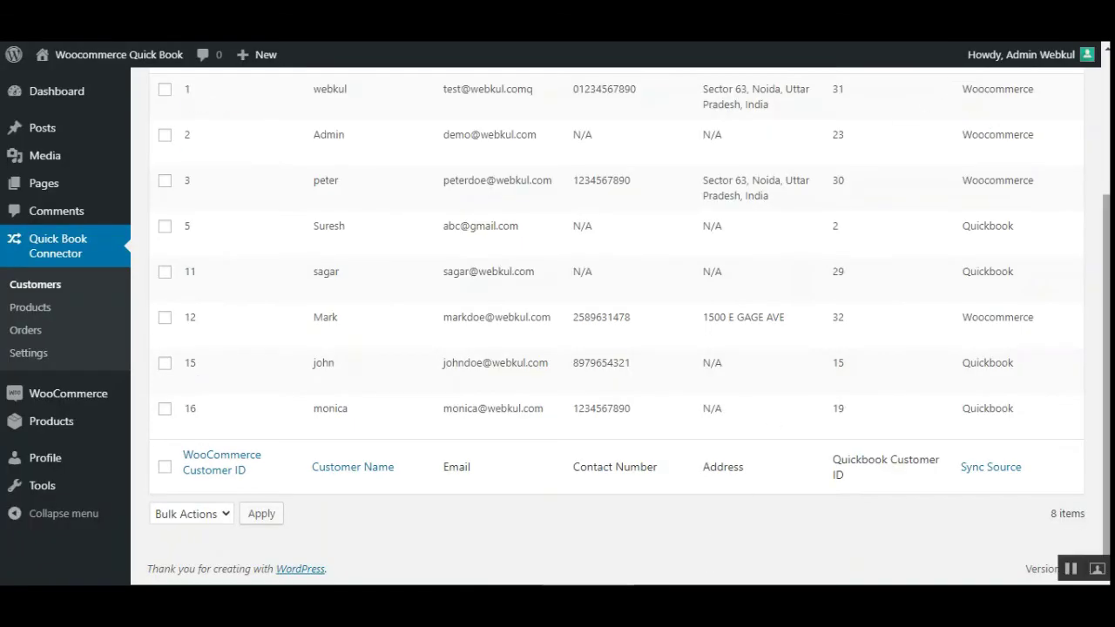
- Examine the customer list's Sync Source and Quickbook Customer ID columns, highlighting the Quickbook Customer ID heading
scroll(977, 264, "up", 3)
scroll(1002, 227, "down", 2)
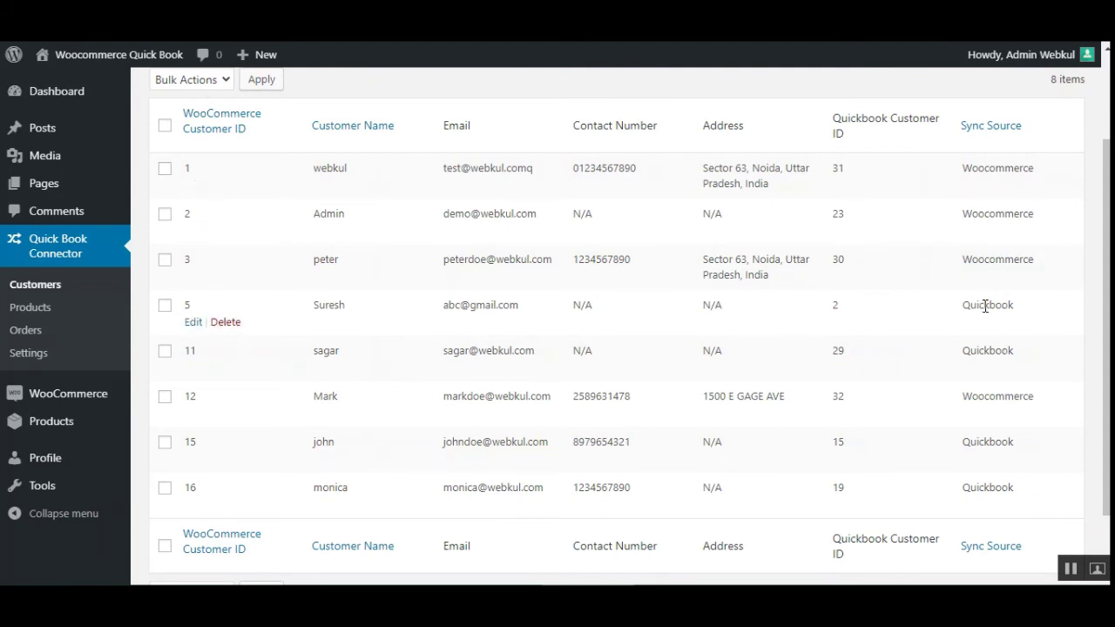
scroll(862, 112, "up", 2)
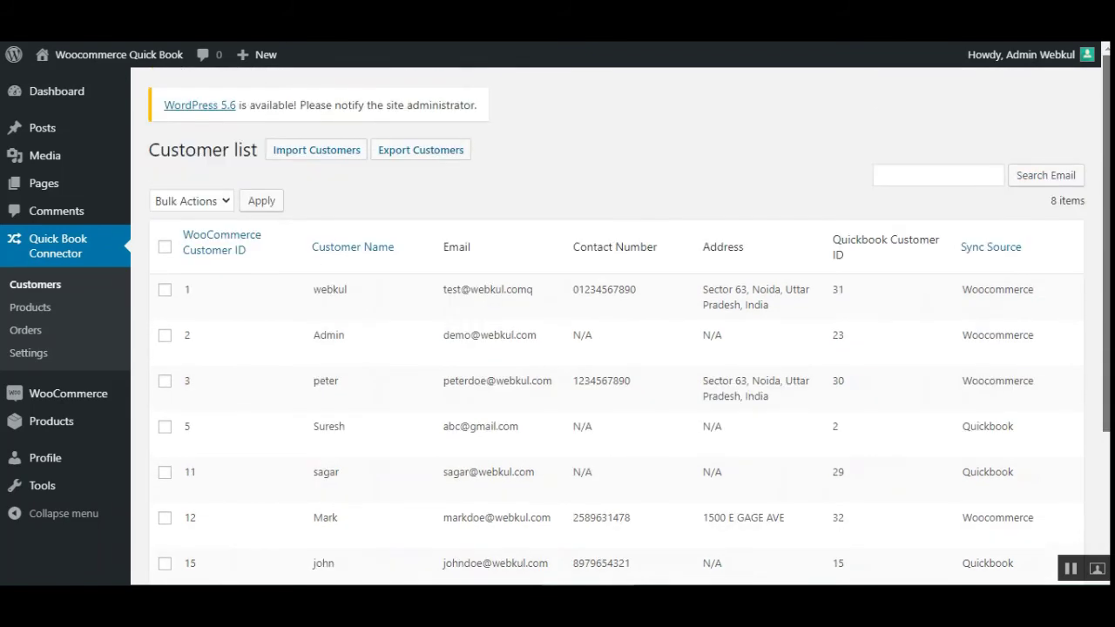
scroll(862, 111, "down", 2)
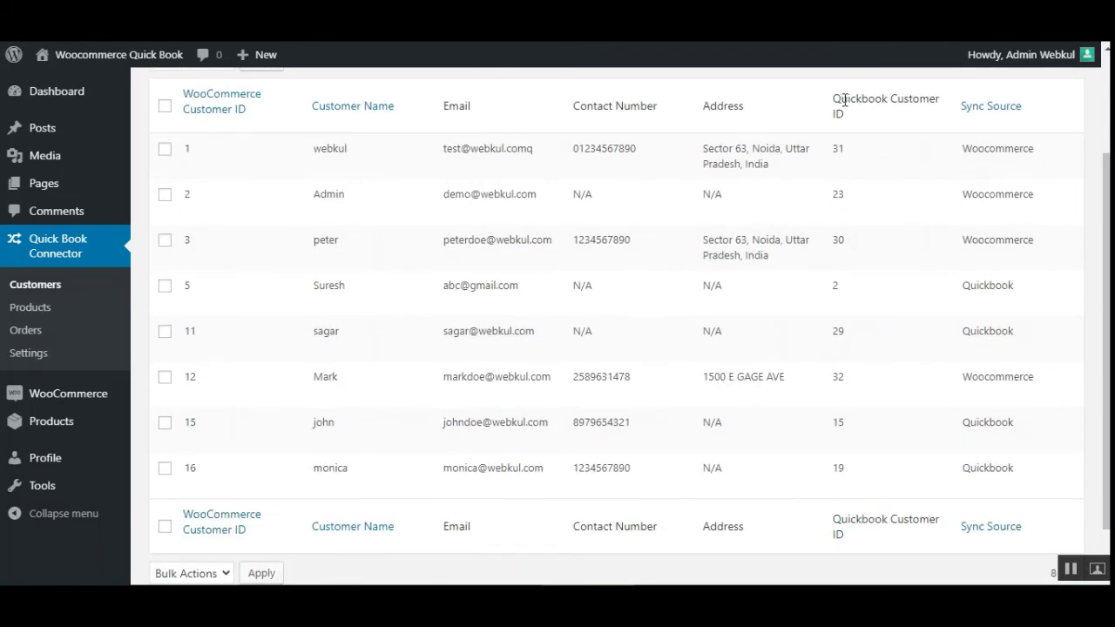
left_click_drag(844, 100, 929, 101)
scroll(985, 366, "down", 2)
scroll(685, 291, "up", 5)
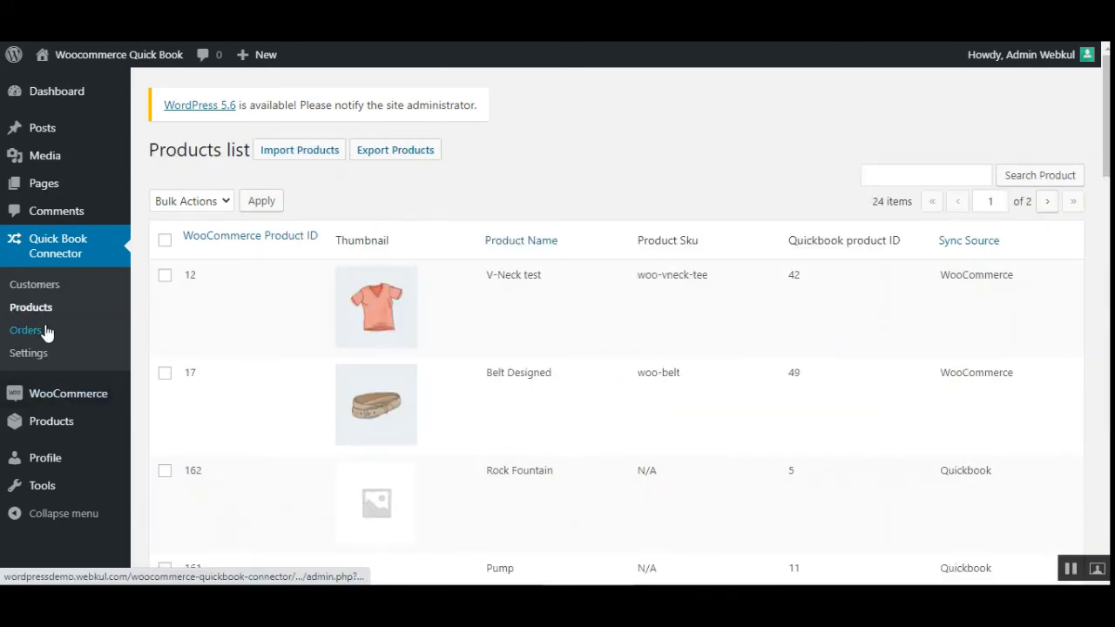
- Look through the connector's product list and check which bulk actions it offers
scroll(298, 411, "down", 15)
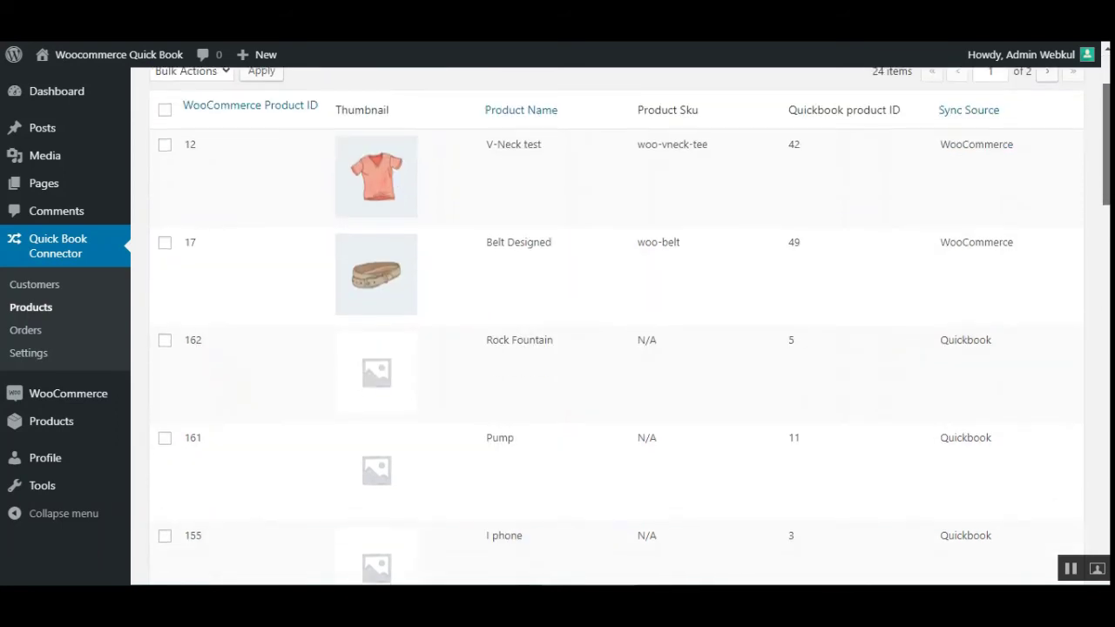
scroll(586, 326, "up", 15)
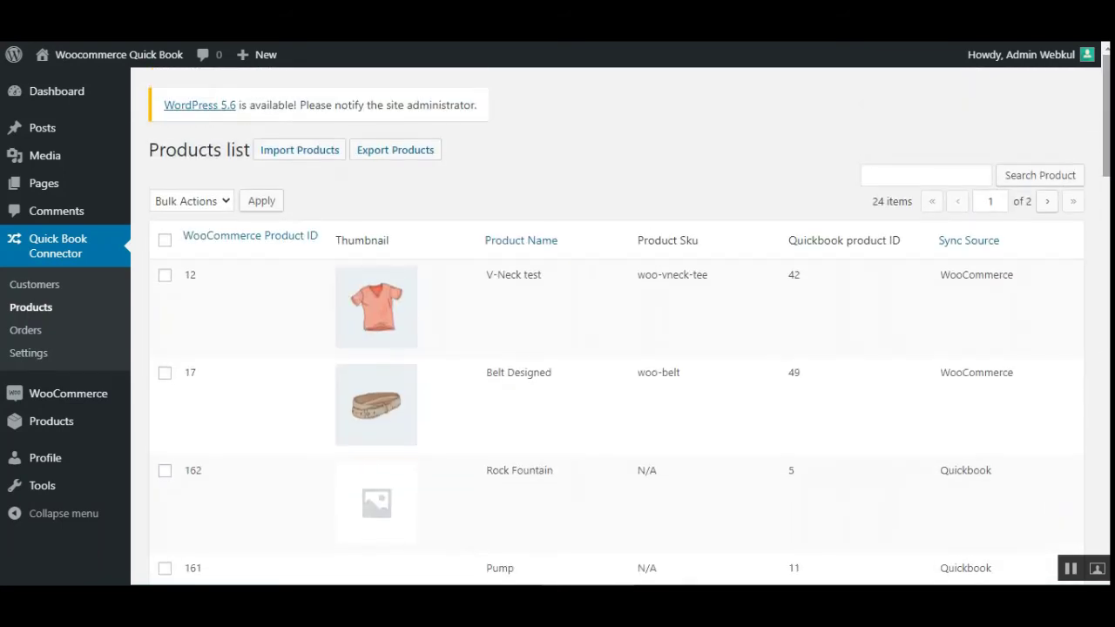
left_click(206, 202)
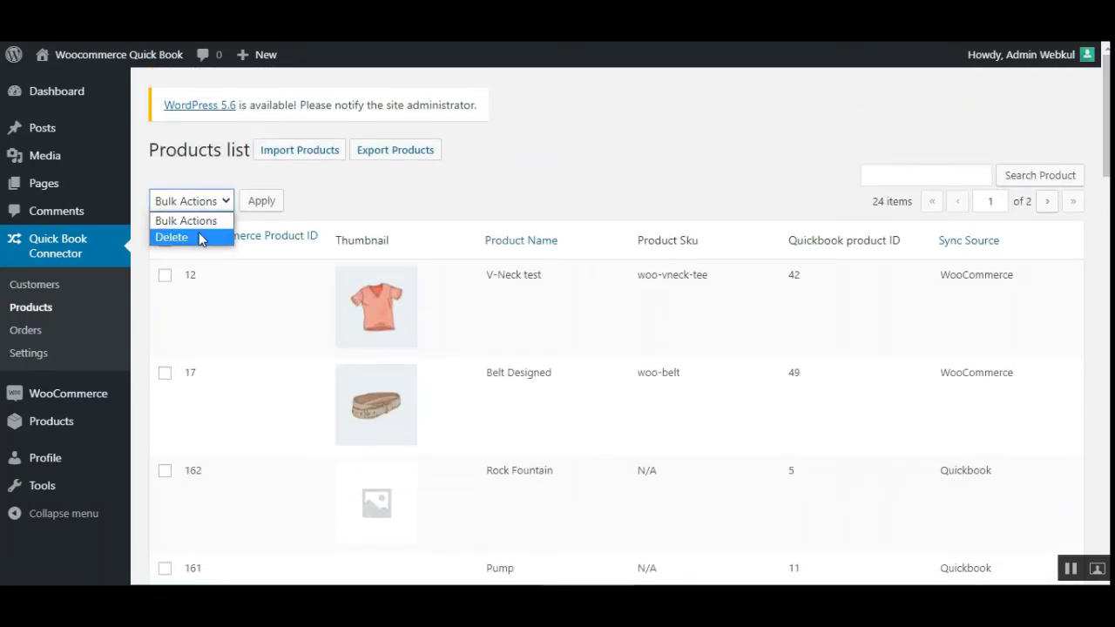
left_click(380, 202)
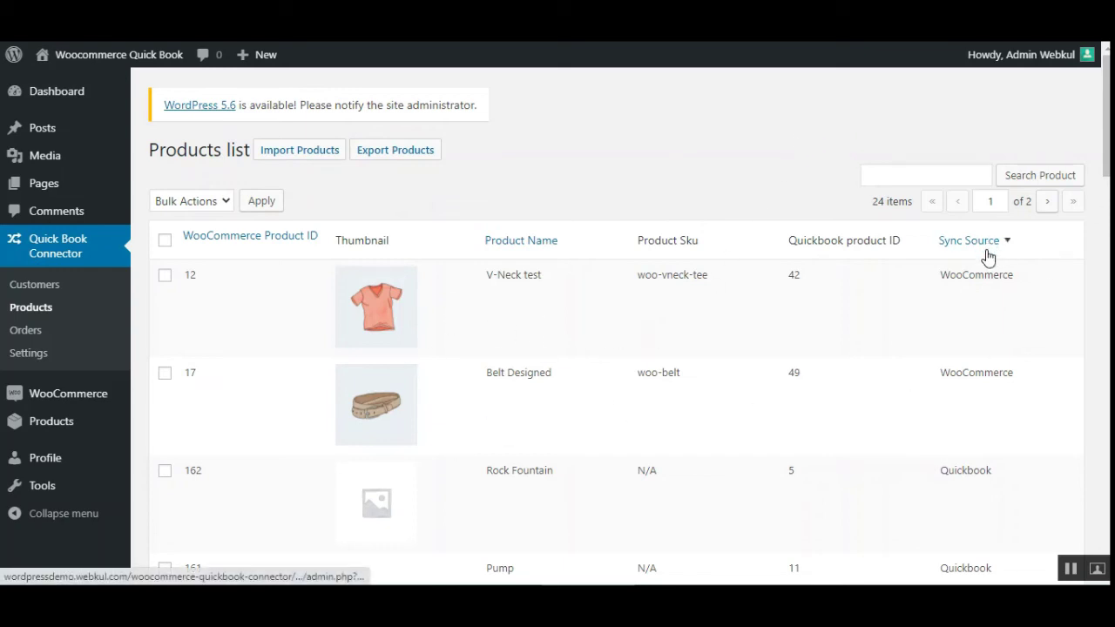
- Compare the WooCommerce and Quickbook sync sources in the product list and highlight the Quickbook product ID heading
left_click_drag(950, 275, 996, 275)
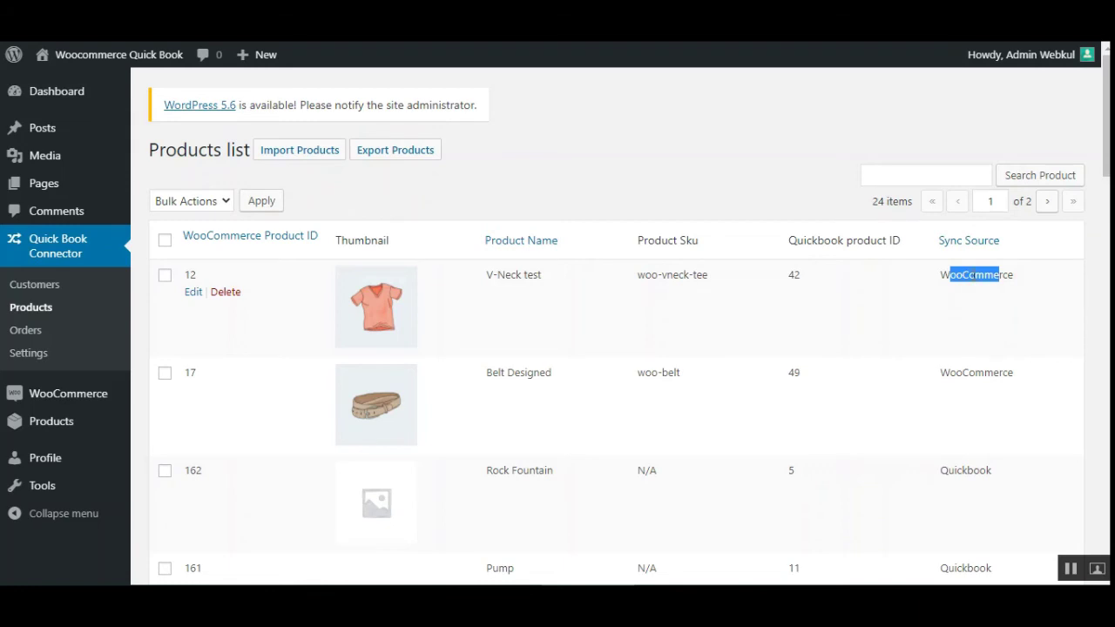
scroll(546, 233, "down", 3)
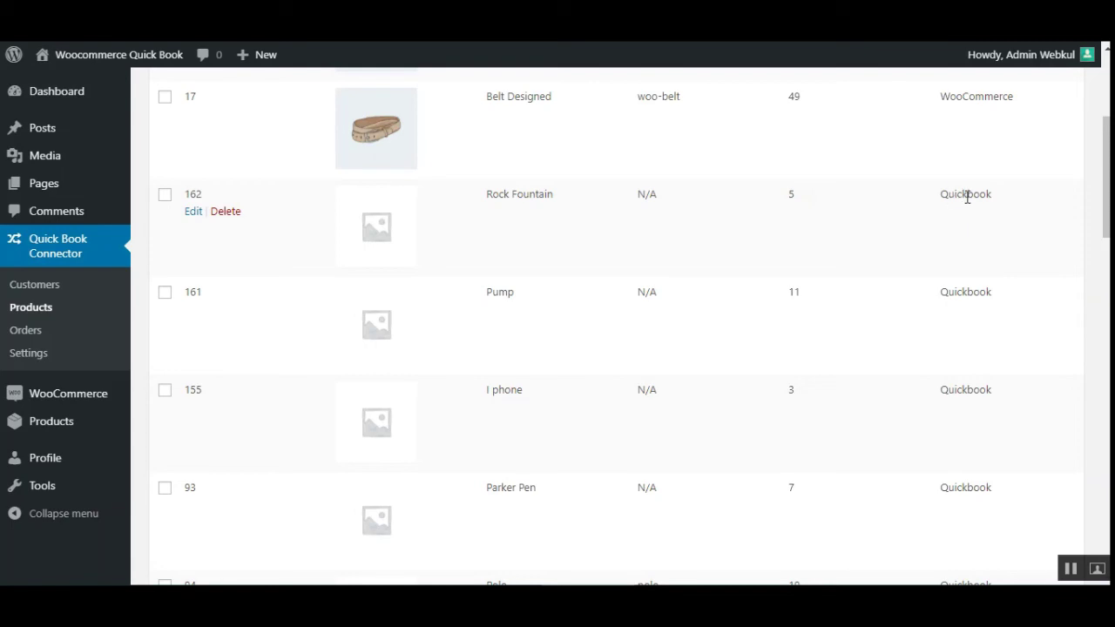
left_click_drag(948, 197, 981, 196)
scroll(505, 276, "up", 3)
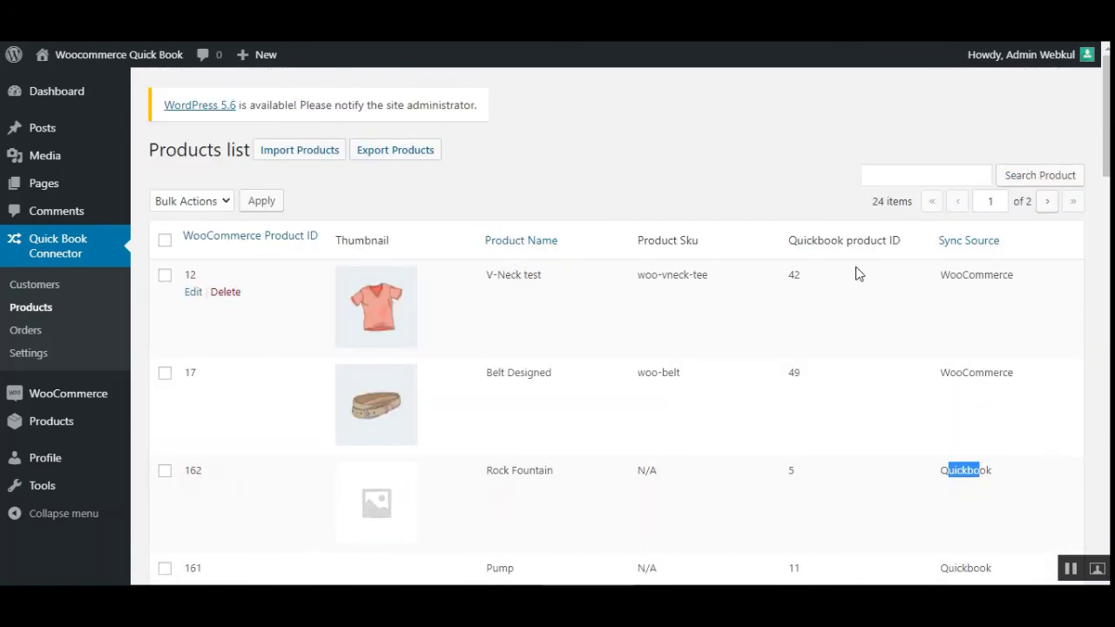
left_click_drag(816, 241, 886, 243)
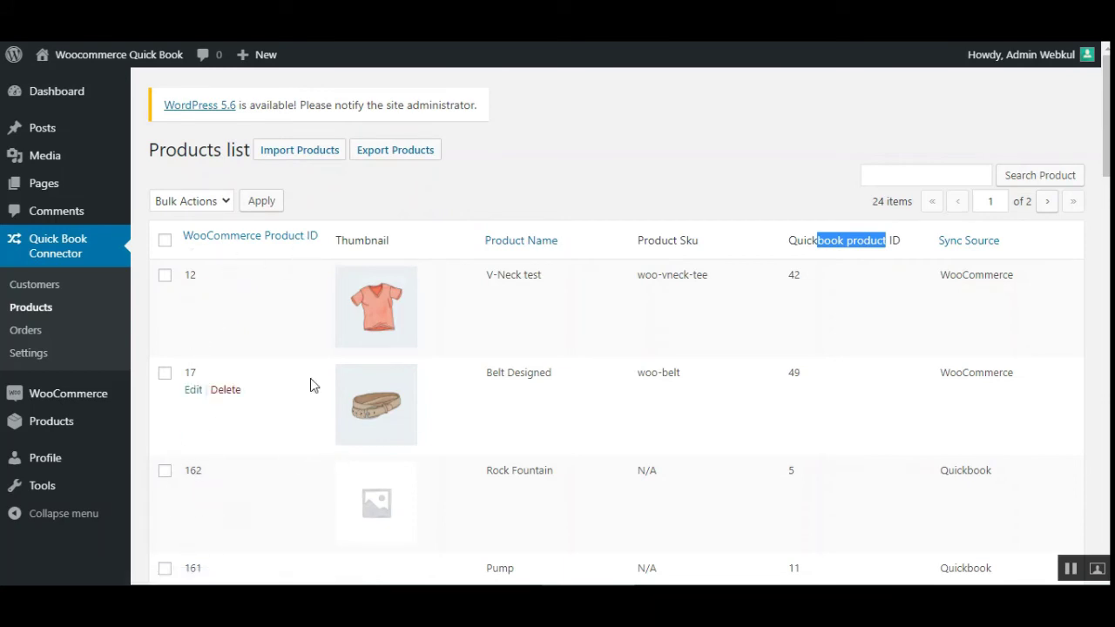
left_click(688, 142)
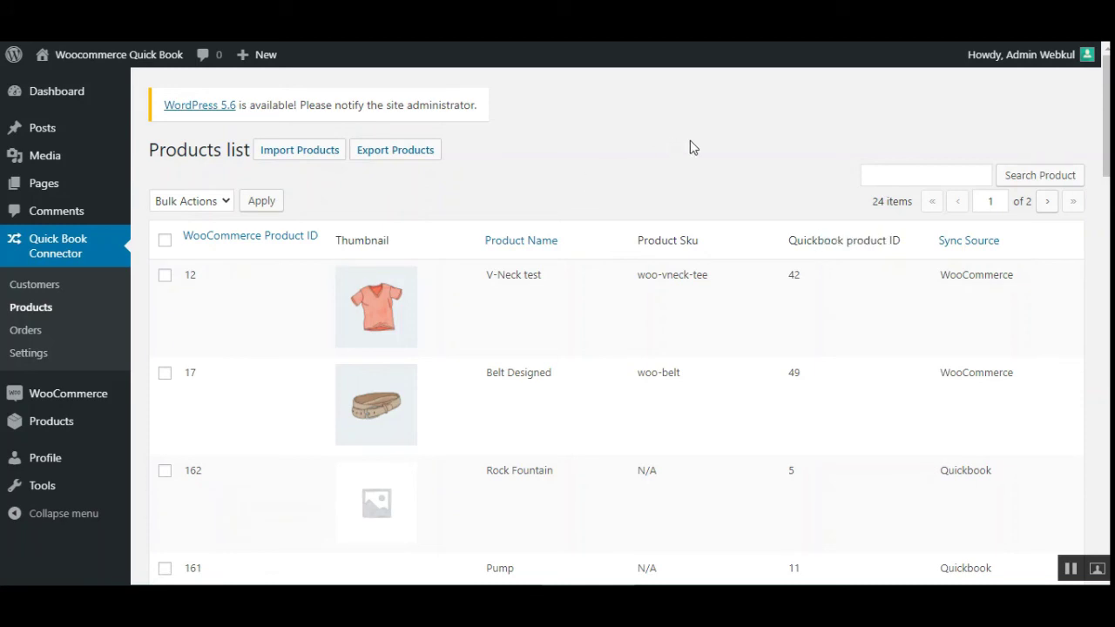
- Select the Belt Designed and Rock Fountain products, and clear both selections again
left_click(165, 373)
left_click(165, 471)
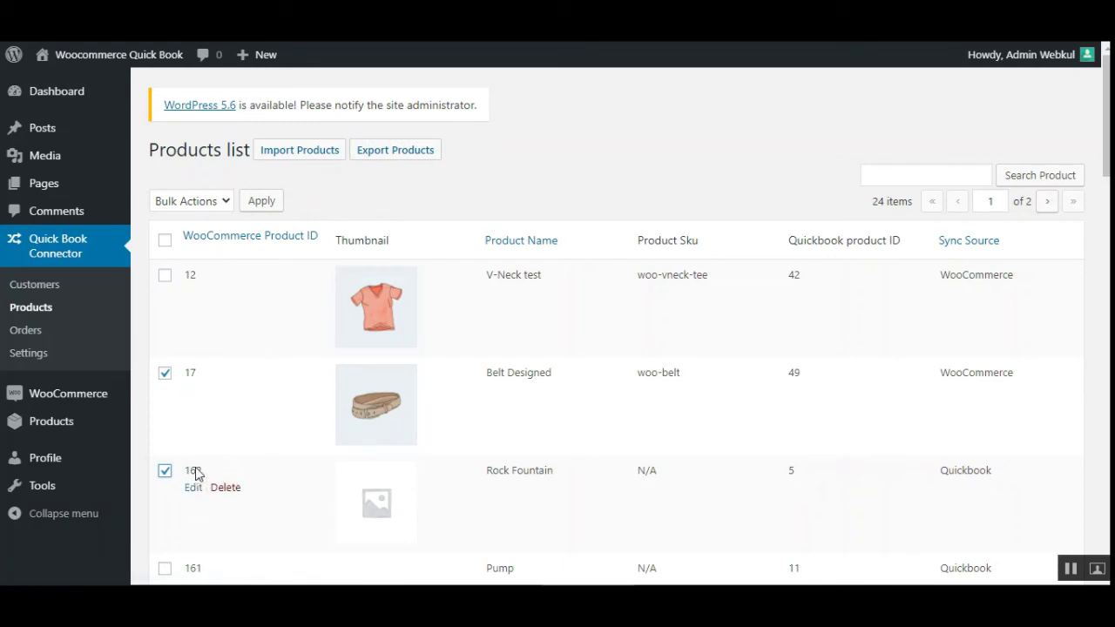
left_click(165, 372)
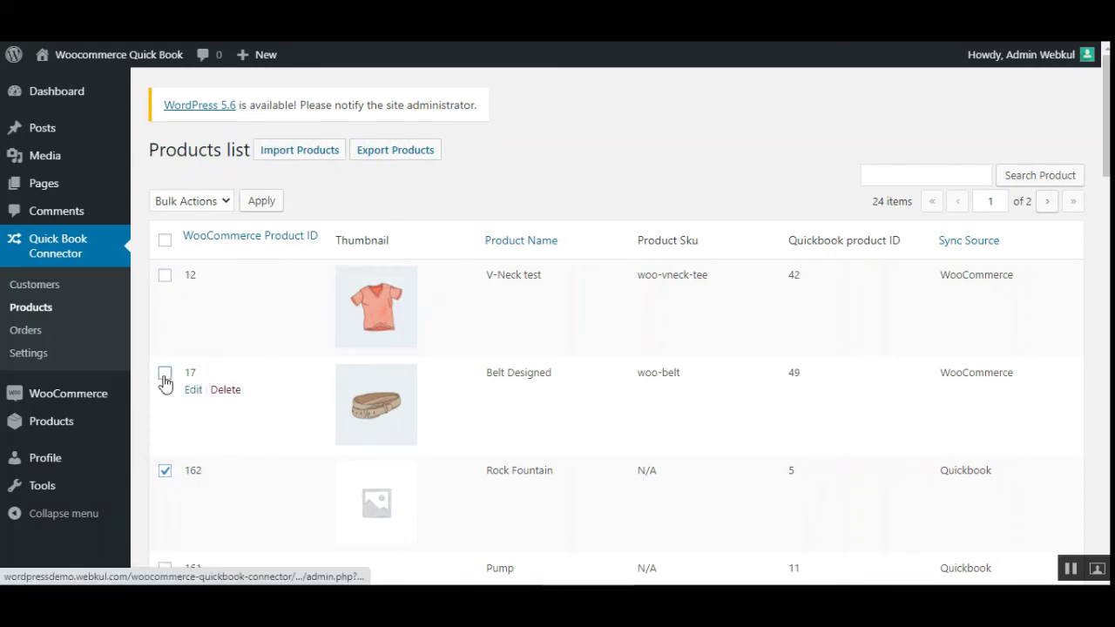
left_click(164, 470)
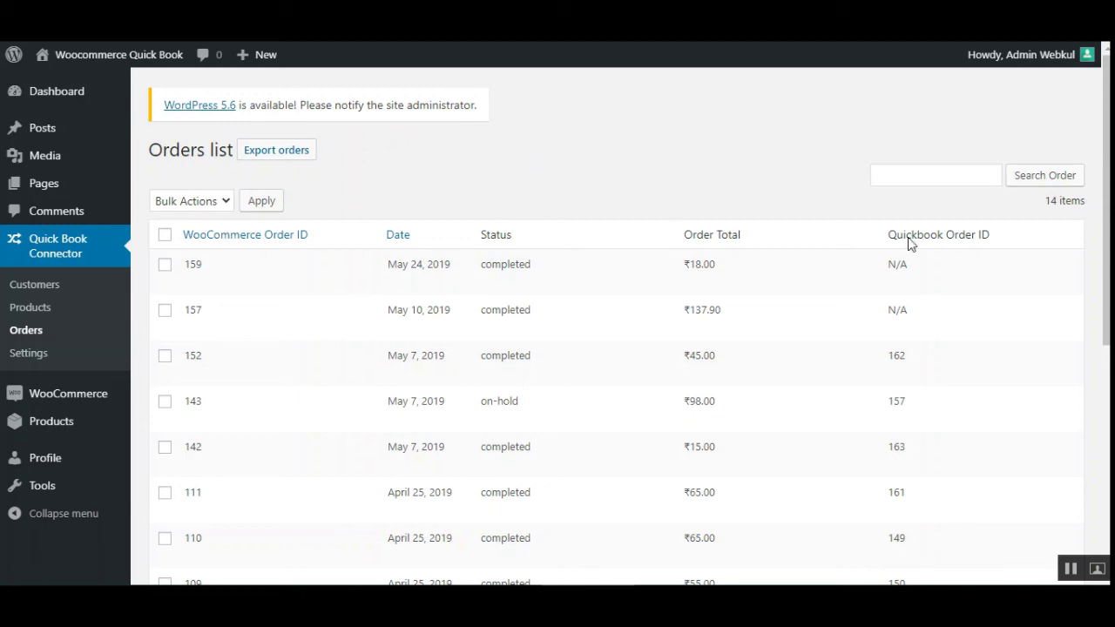
- Examine the connector's orders list and highlight the Quickbook Order ID heading to check which orders are synchronised
scroll(909, 242, "down", 3)
scroll(795, 287, "up", 2)
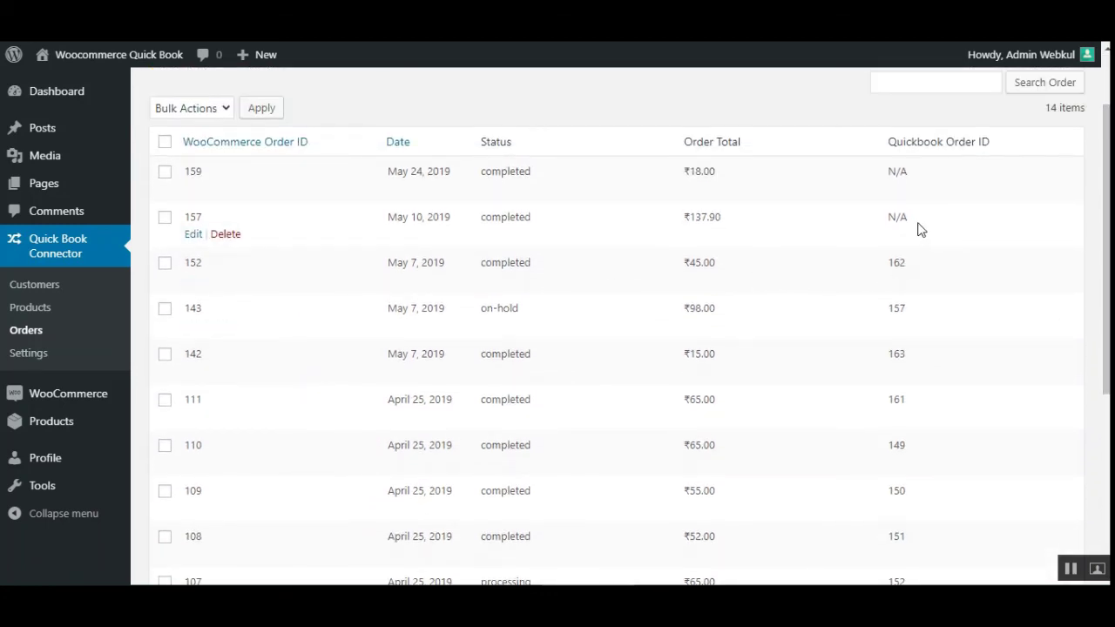
scroll(1107, 262, "down", 1)
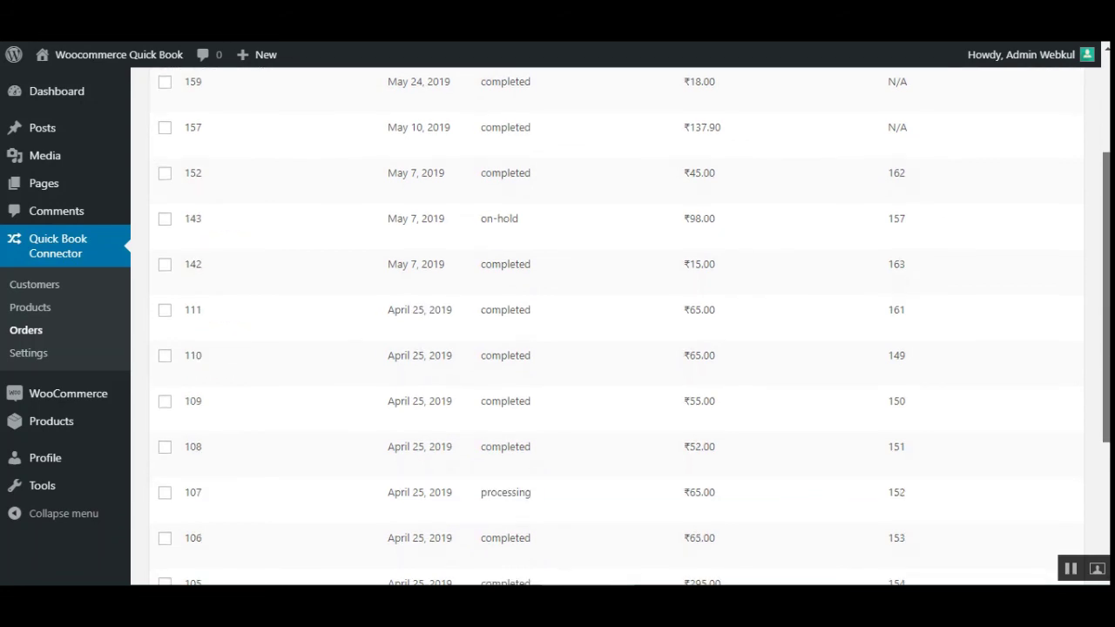
scroll(896, 205, "up", 2)
left_click_drag(907, 235, 986, 237)
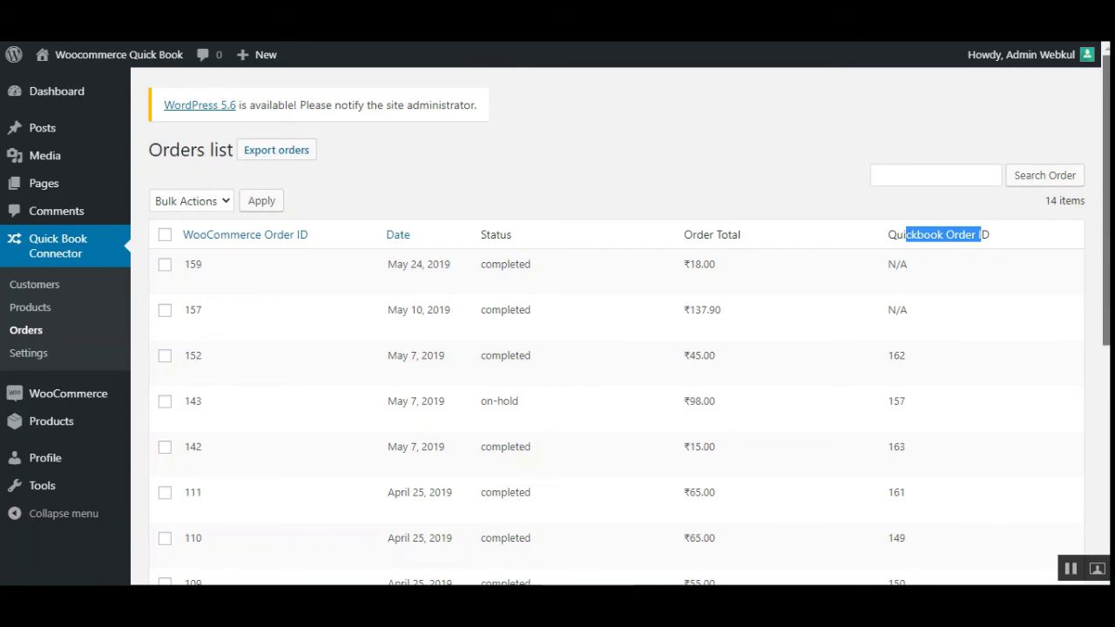
scroll(985, 235, "down", 2)
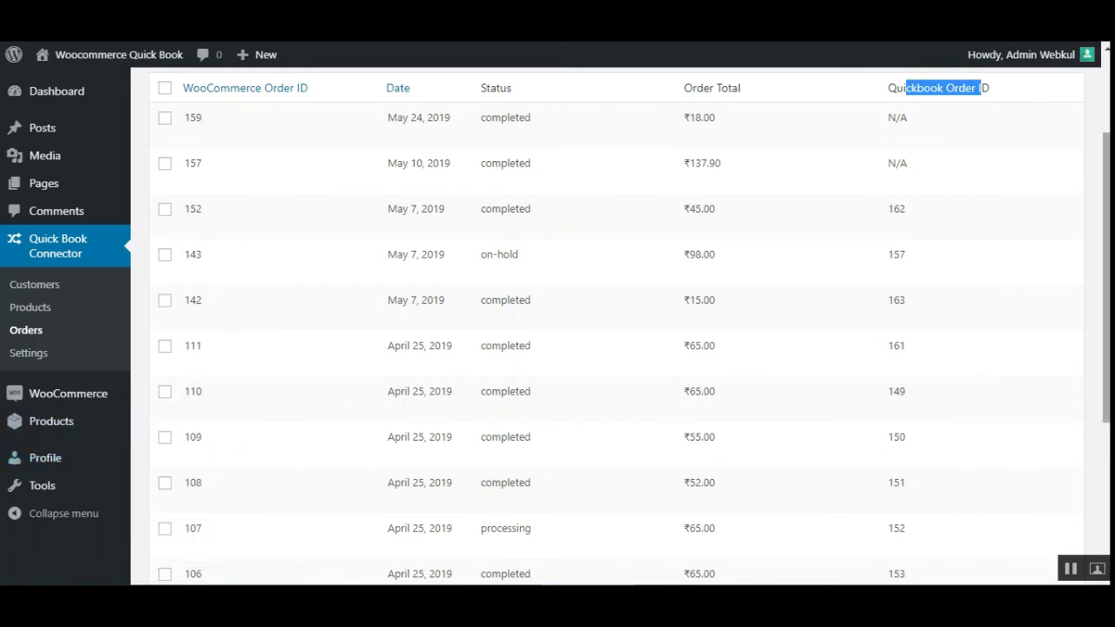
scroll(610, 349, "up", 3)
left_click(807, 169)
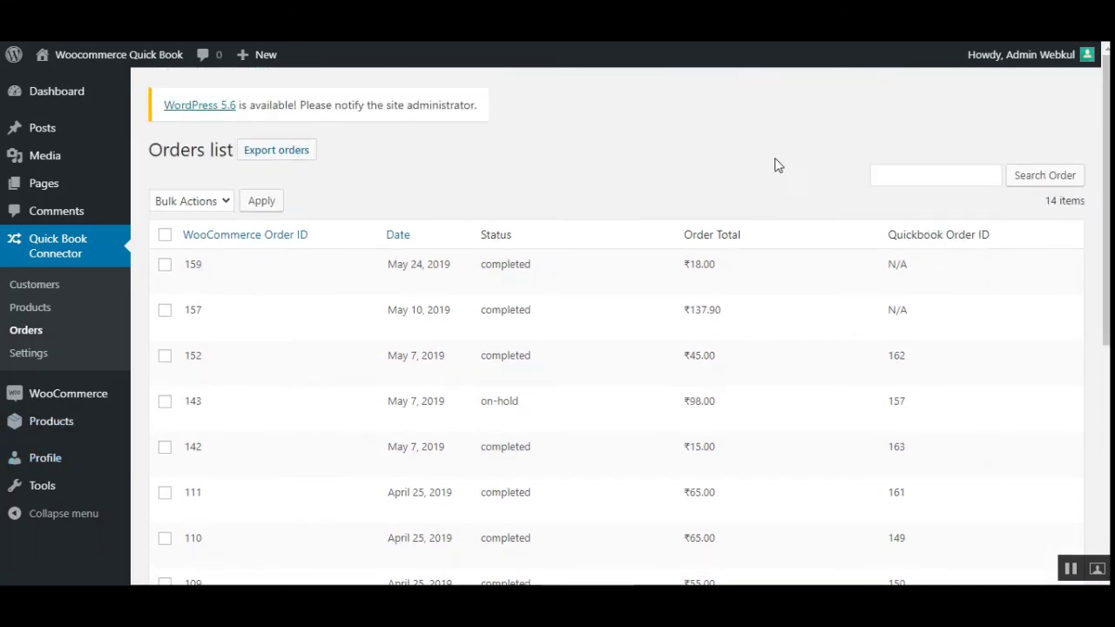
- Choose the Delete bulk action for orders and select the completed orders dated May 24 and May 10, 2019
left_click(217, 202)
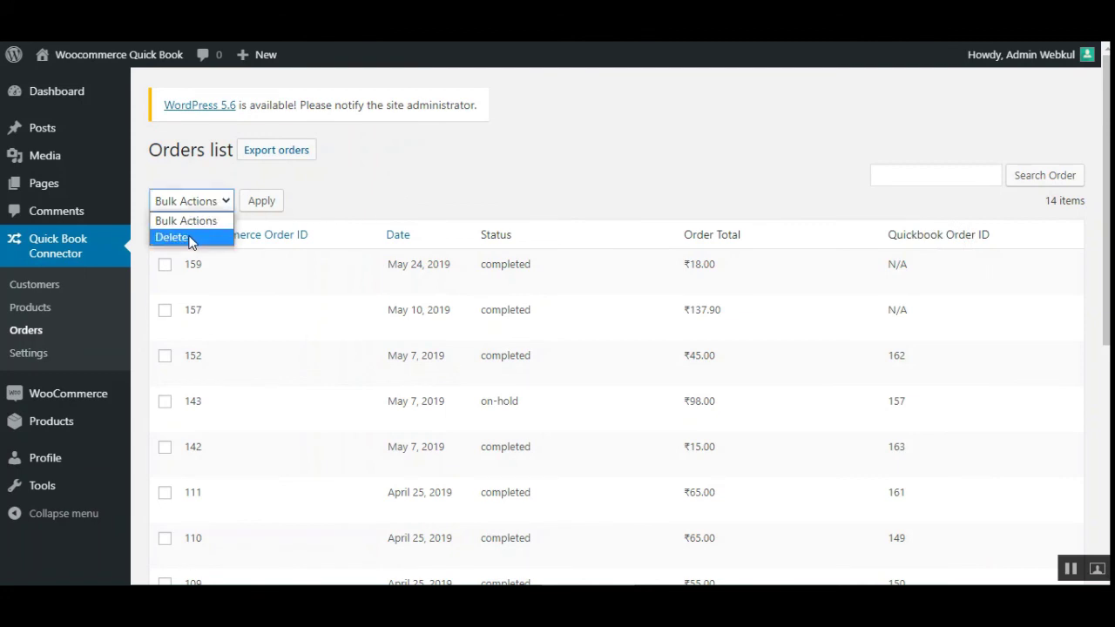
left_click(337, 202)
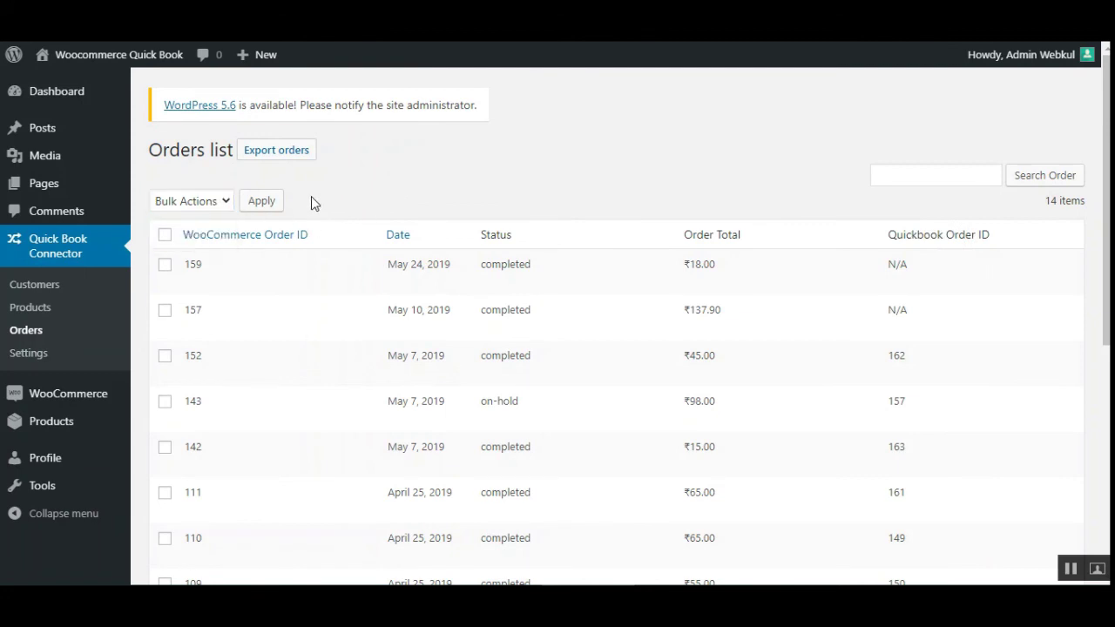
left_click(224, 201)
left_click(195, 238)
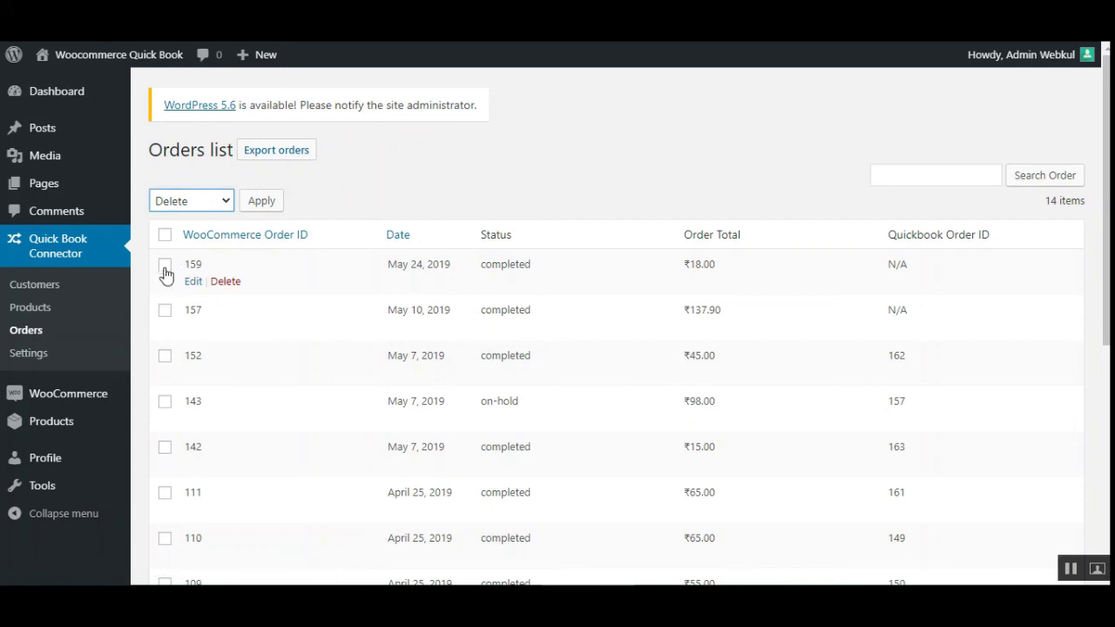
left_click(165, 264)
left_click(164, 311)
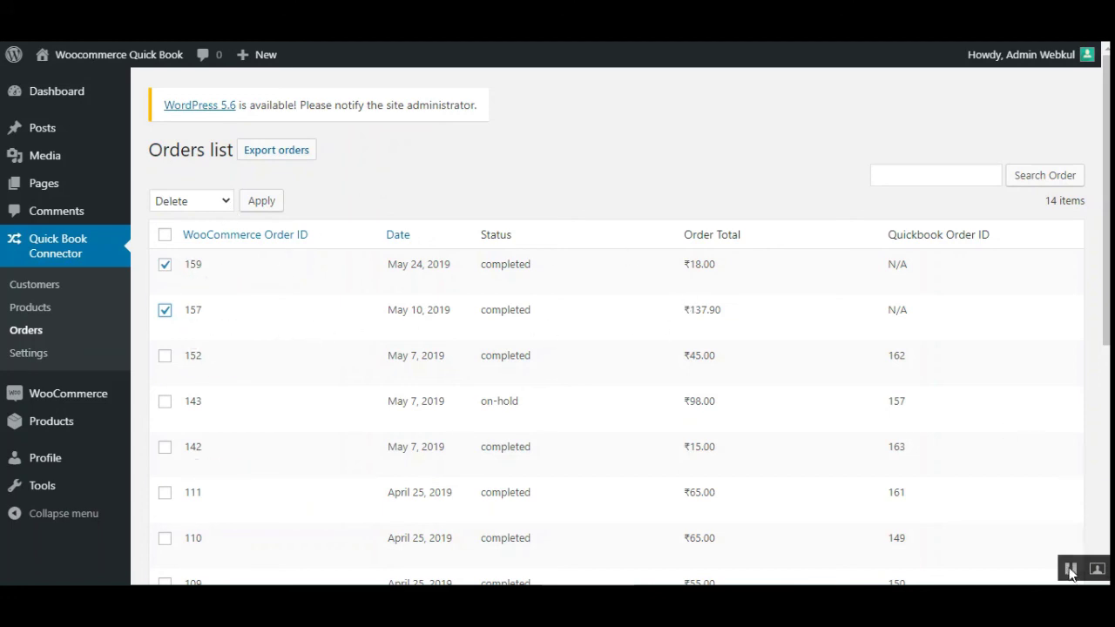
- Clear the selections of the May 24 and May 10, 2019 orders and export the orders to QuickBooks
left_click(164, 265)
left_click(165, 310)
left_click(274, 155)
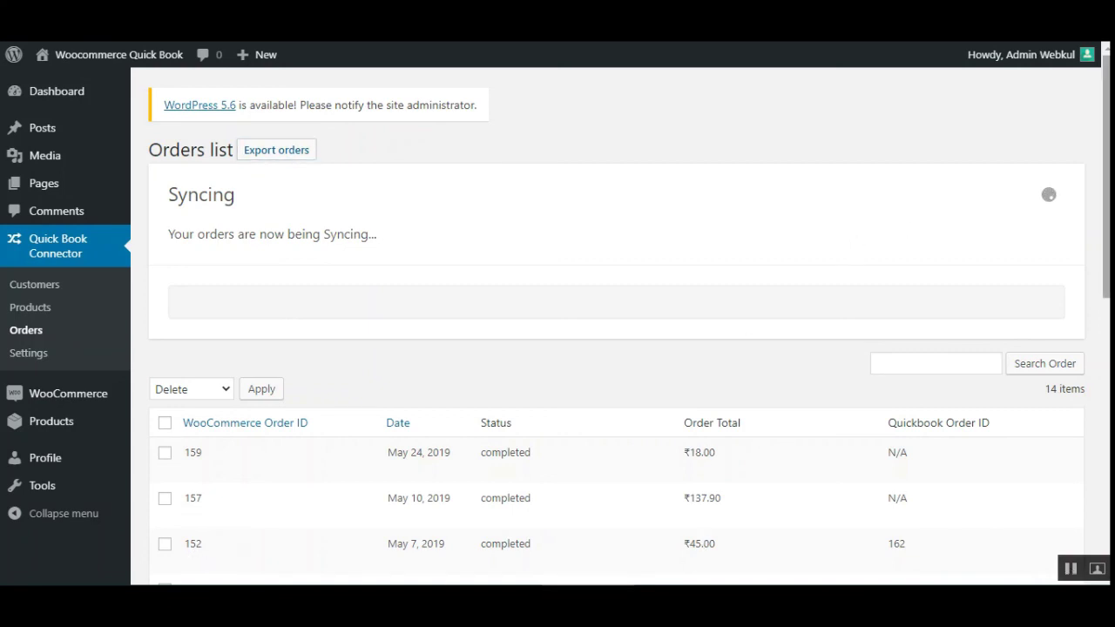
- Select the completed May 10, 2019 order and the first two May 7, 2019 orders, one completed and one on-hold
mouse_move(1108, 196)
left_mouse_down()
mouse_move(1108, 431)
mouse_move(1108, 196)
left_mouse_up()
scroll(220, 401, "down", 3)
left_click(165, 374)
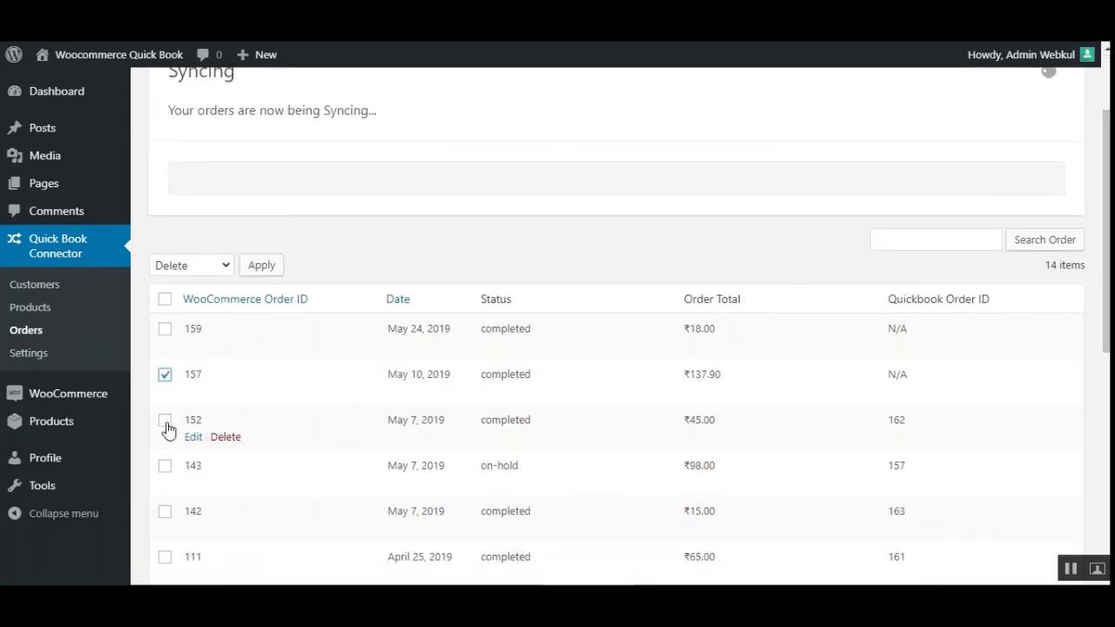
left_click(164, 420)
left_click(165, 466)
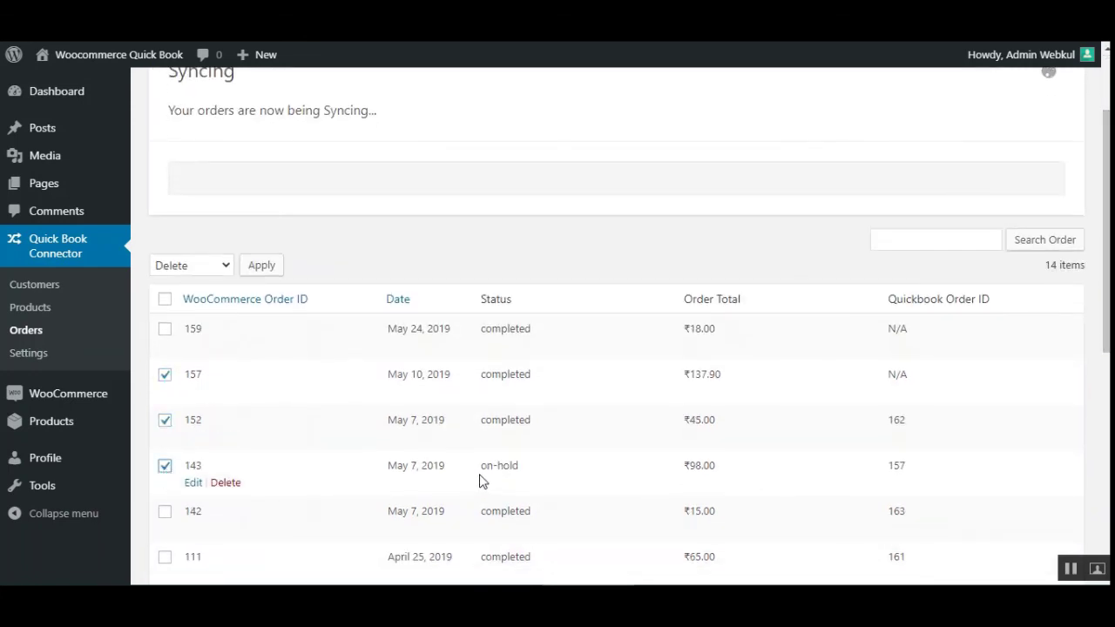
scroll(1089, 279, "up", 1)
scroll(1088, 194, "up", 2)
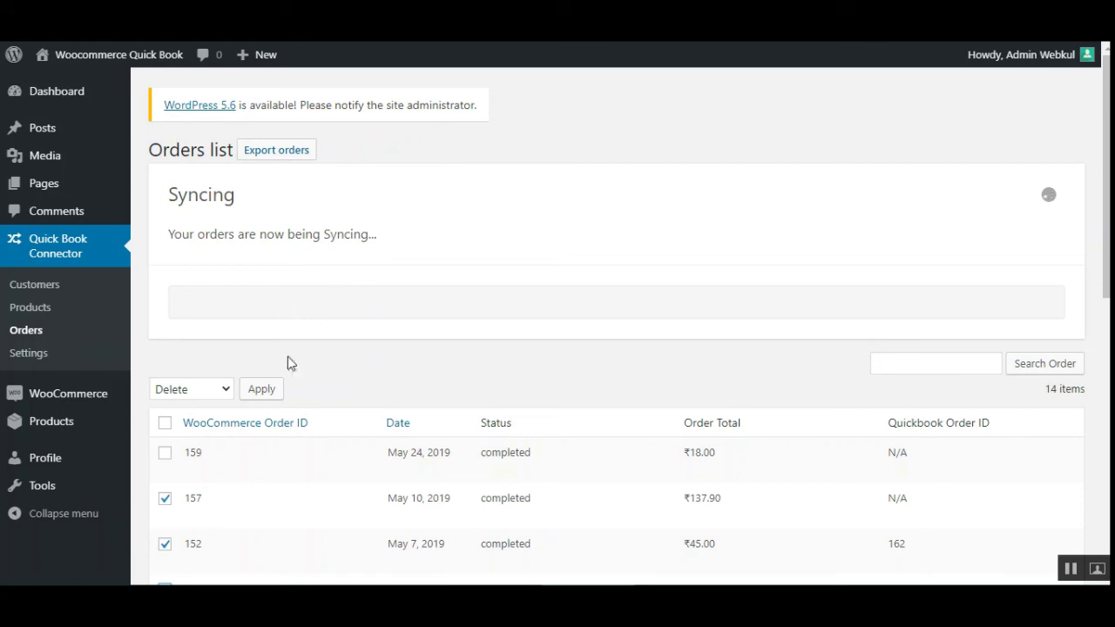
scroll(1106, 217, "down", 1)
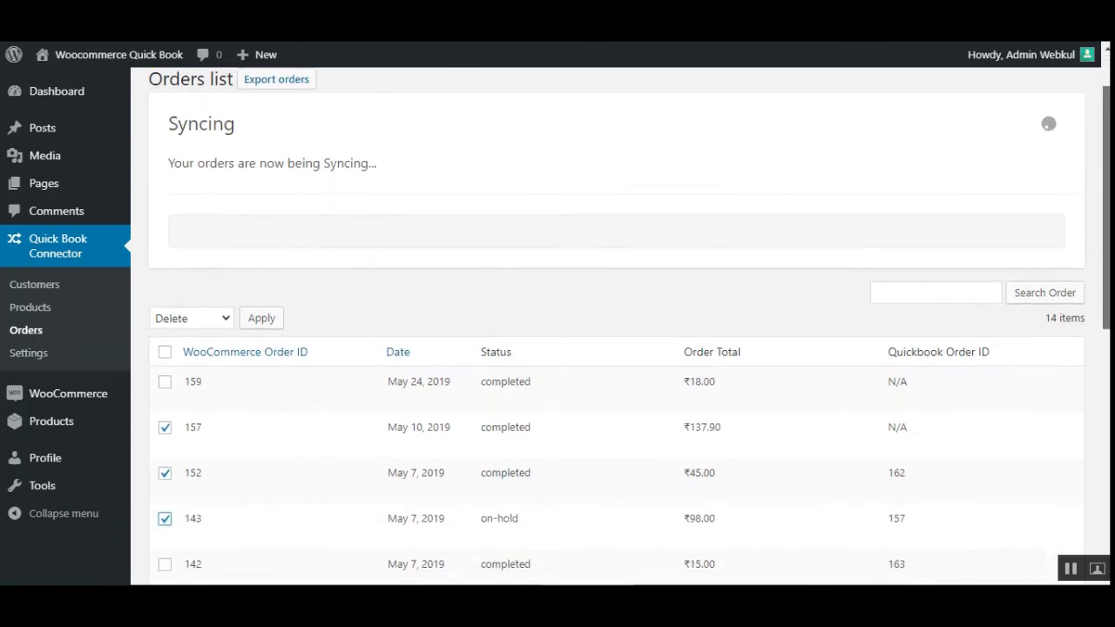
scroll(618, 348, "down", 2)
scroll(618, 349, "up", 3)
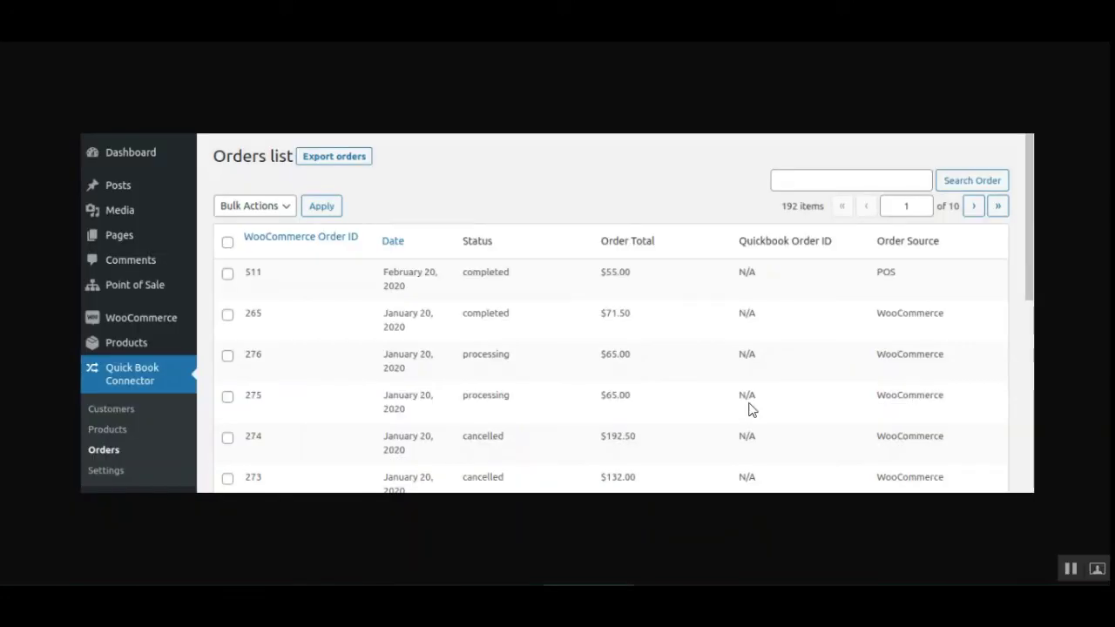